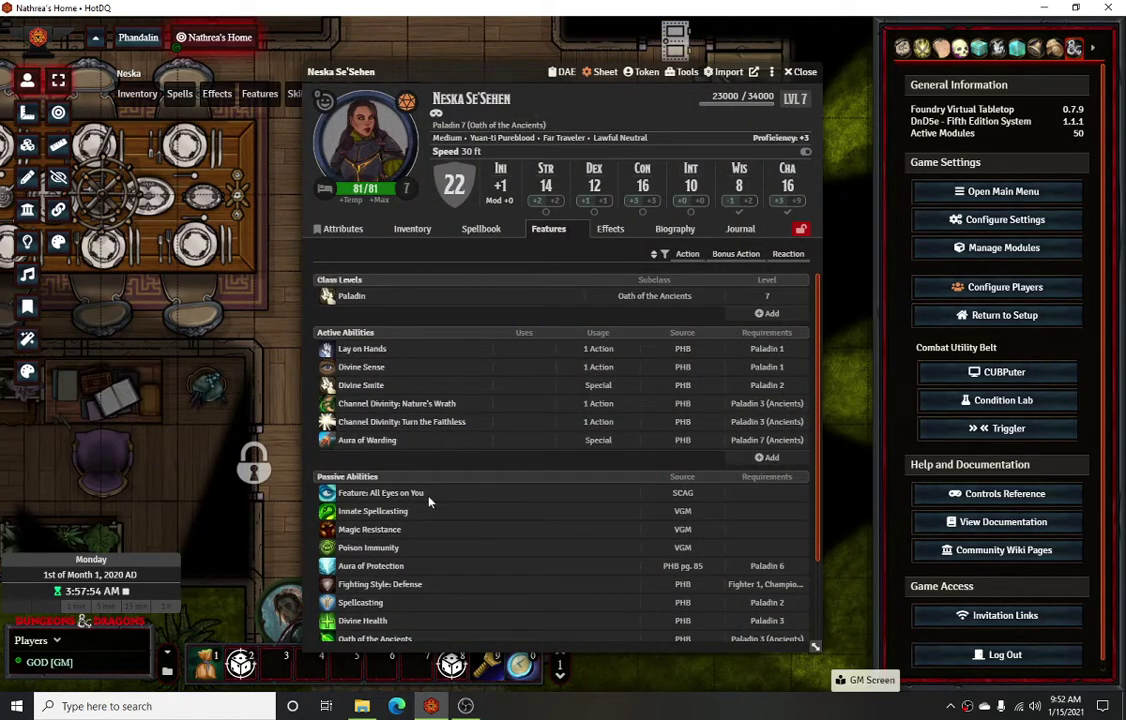
Scroll the paladin's sheet down to her Paladin 7 class features.
scroll(477, 495, down, 1)
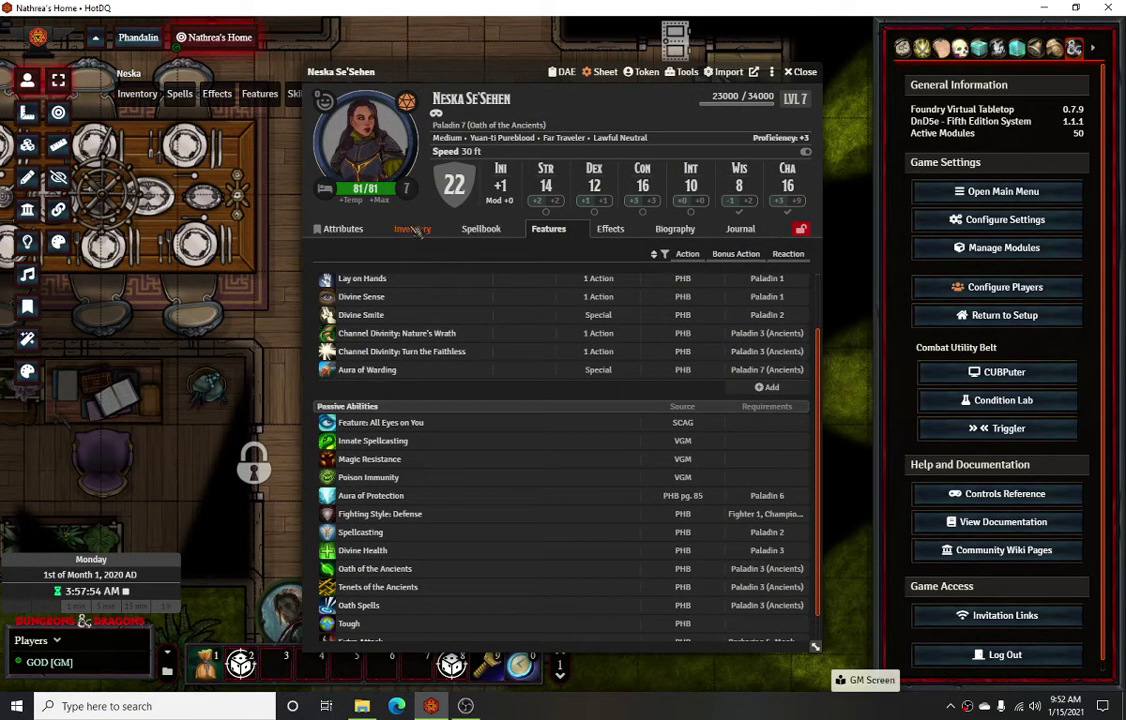
Expand the Aura of Protection feature row to reveal its description.
click(371, 496)
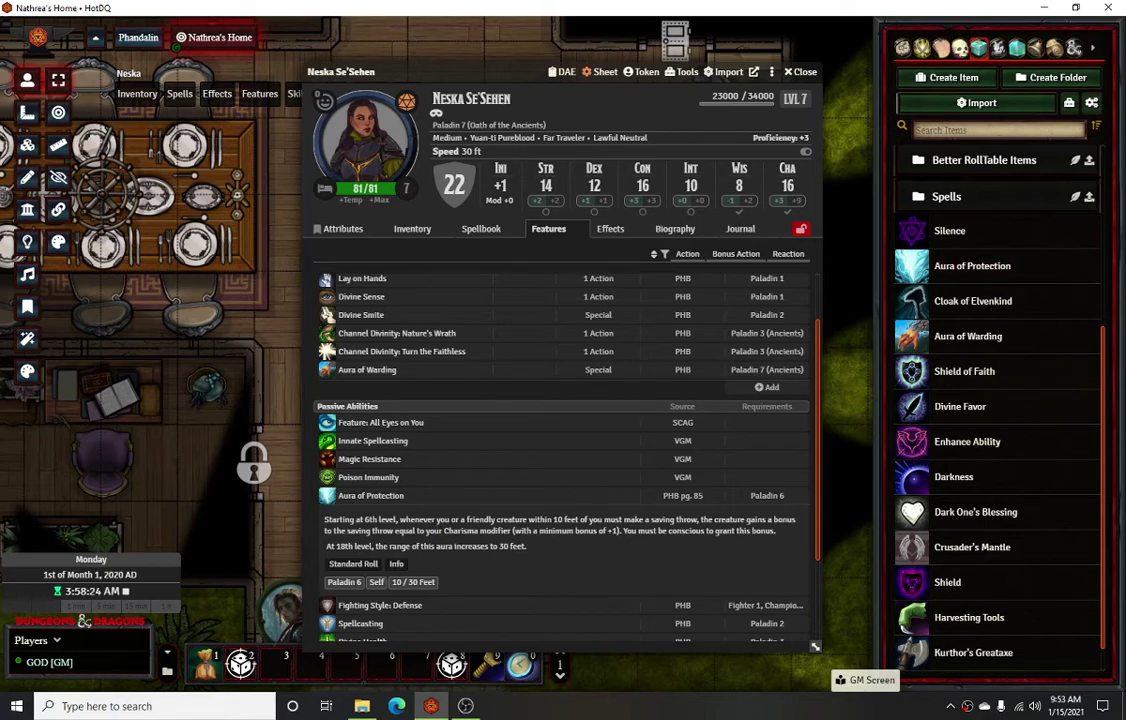
Open the Aura of Protection item and inspect its existing effect without changes.
click(997, 270)
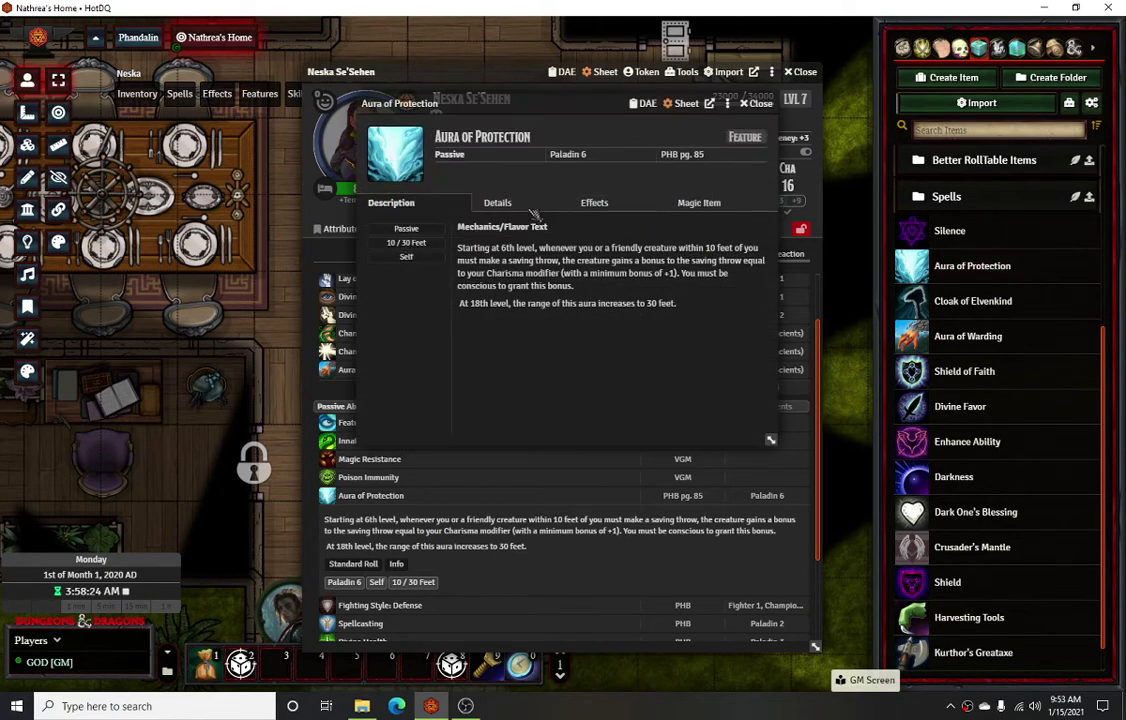
click(497, 202)
click(594, 203)
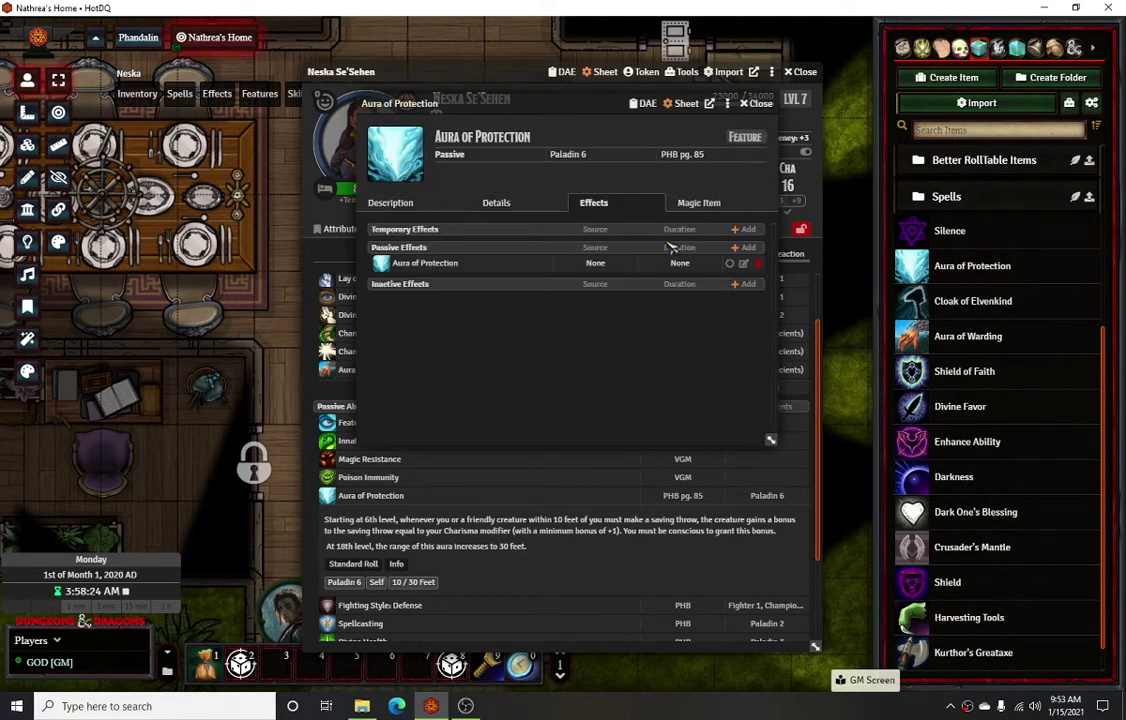
click(740, 262)
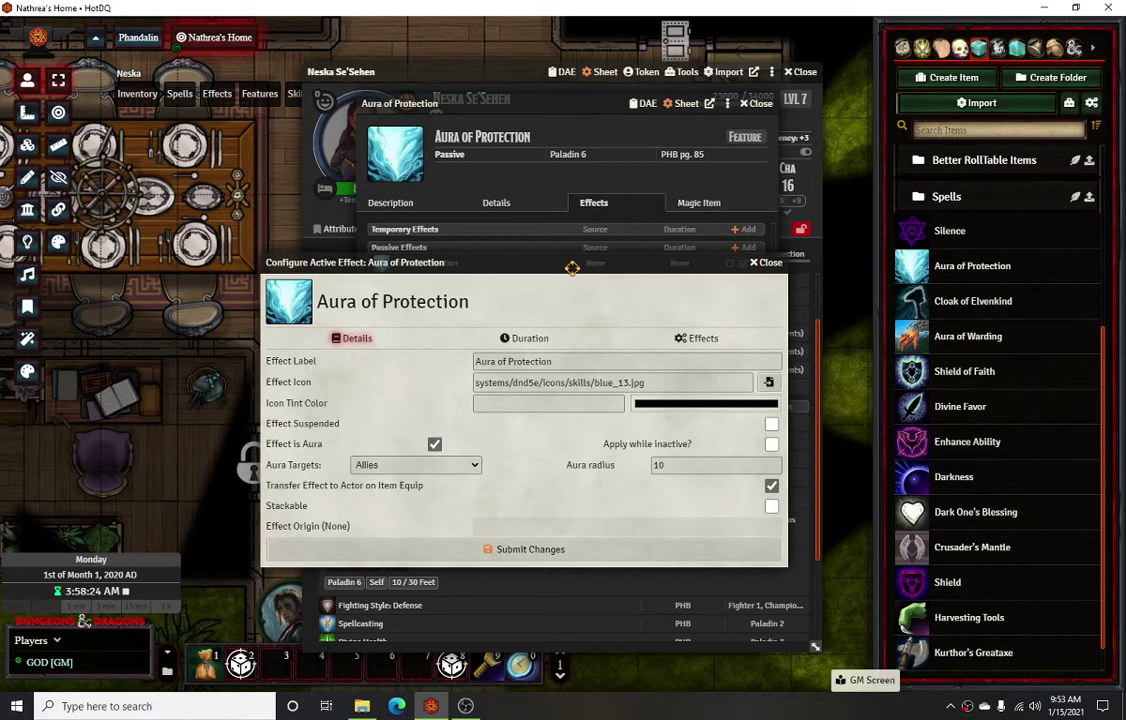
key(Escape)
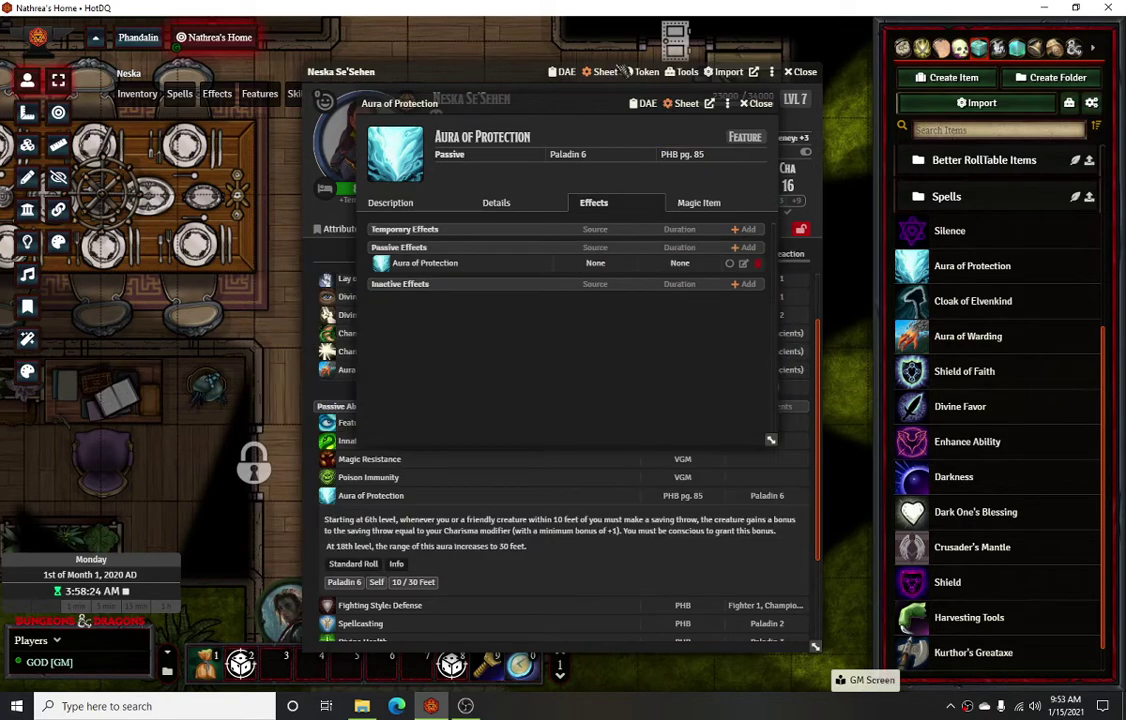
Add a new passive effect made an aura targeting Allies with radius 10.
click(743, 247)
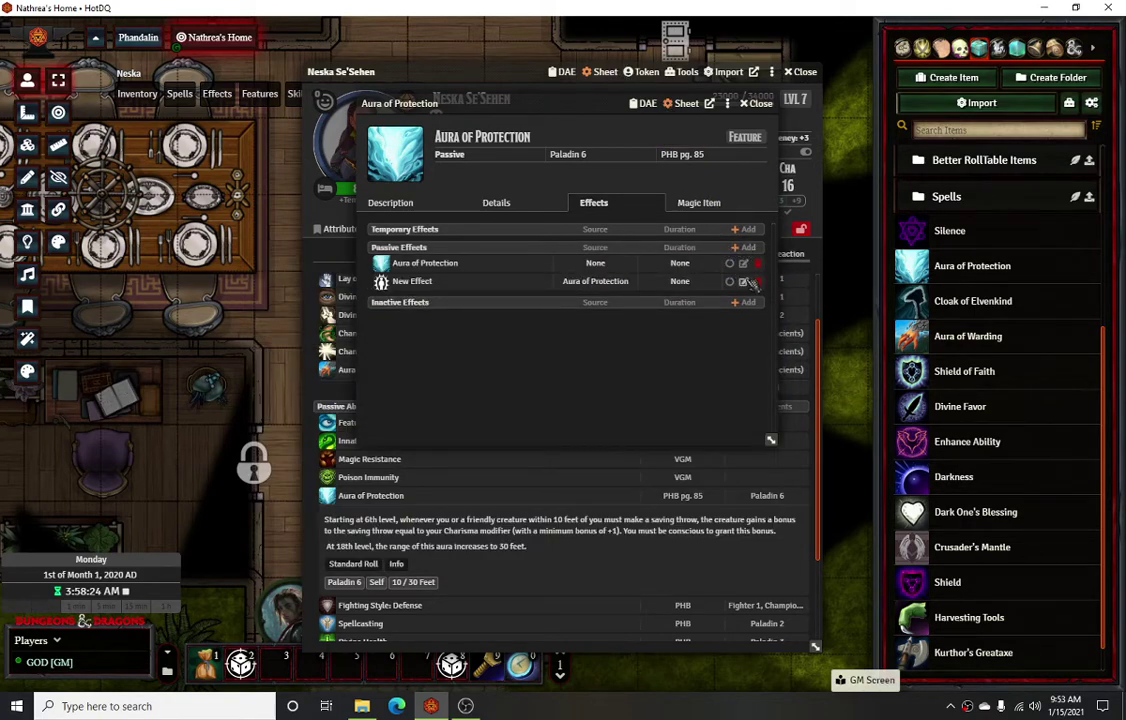
click(743, 281)
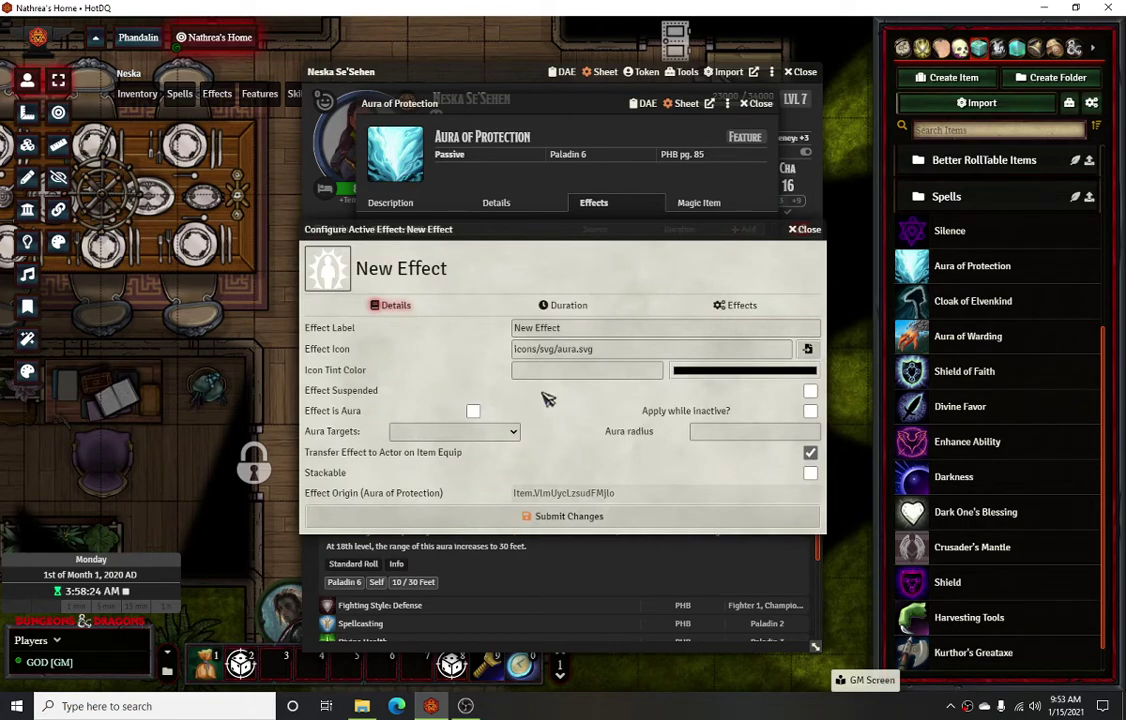
click(474, 411)
click(468, 431)
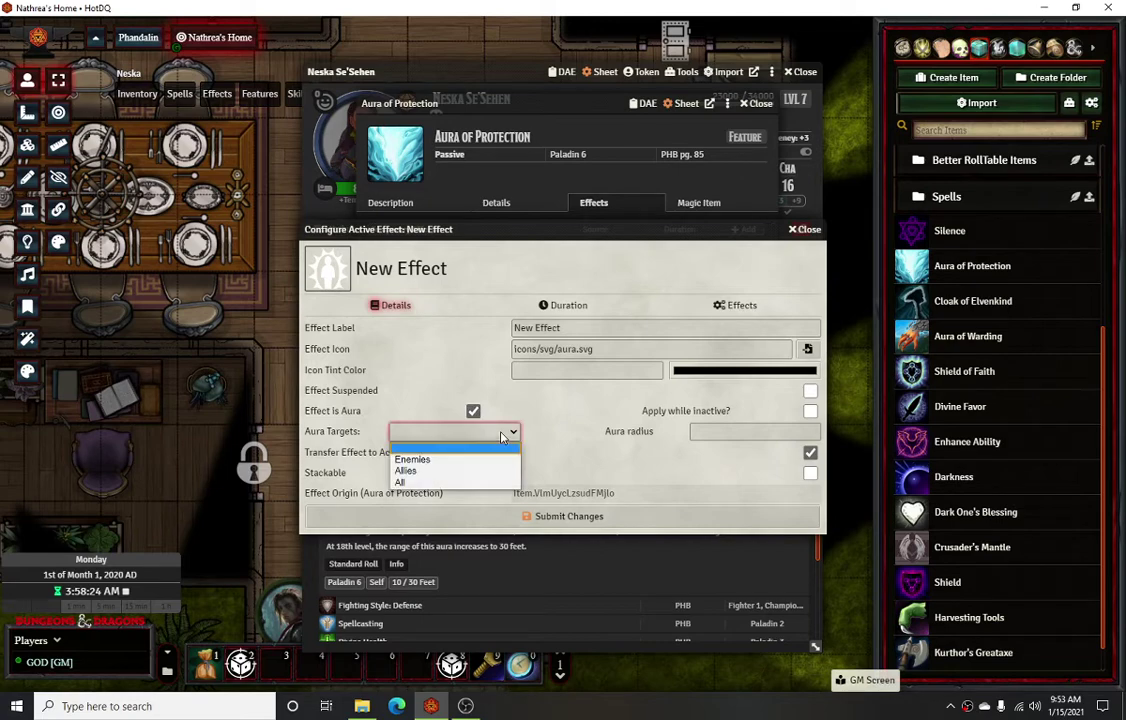
click(434, 471)
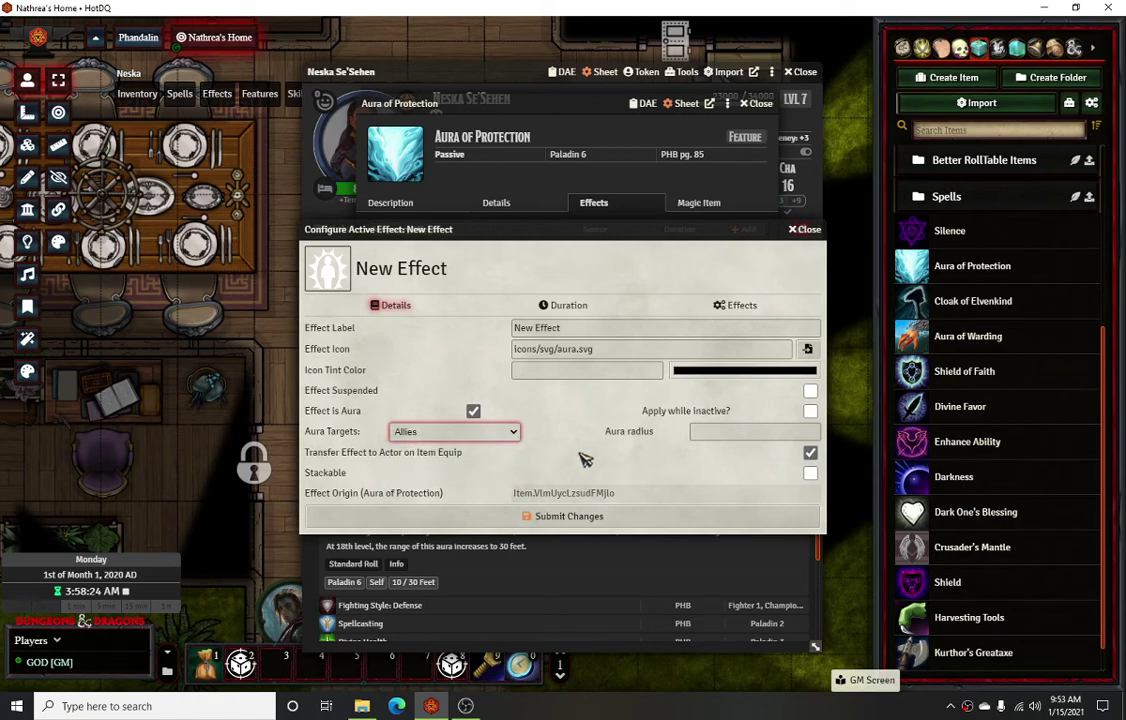
click(744, 430)
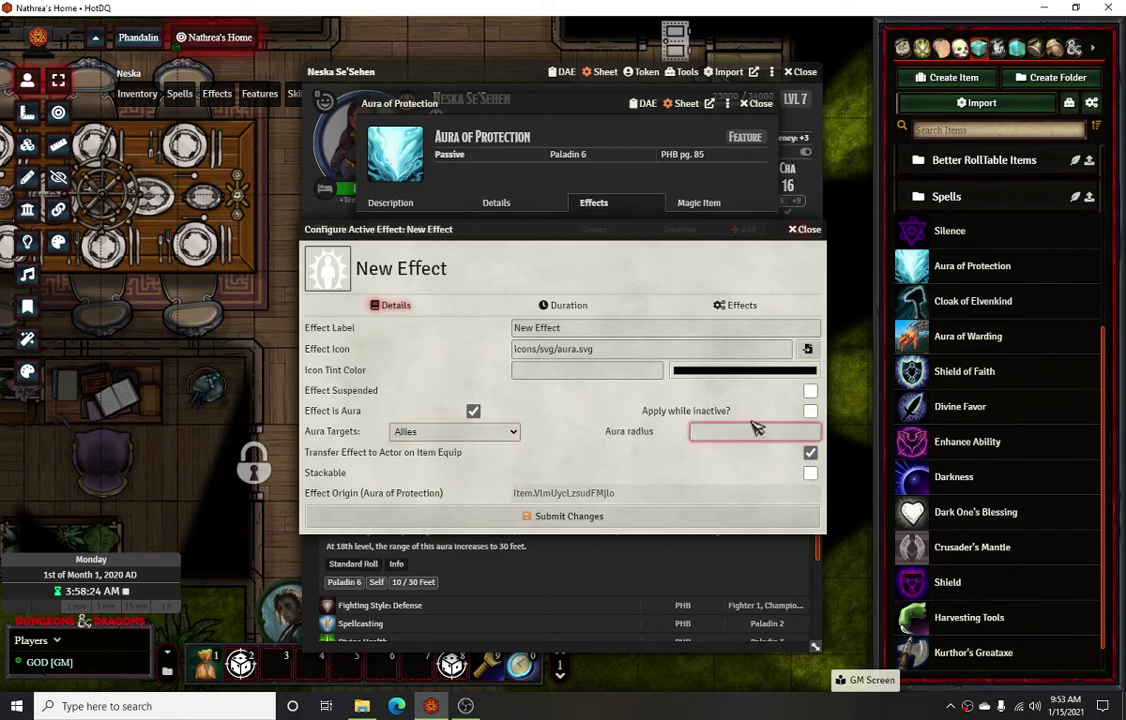
click(606, 432)
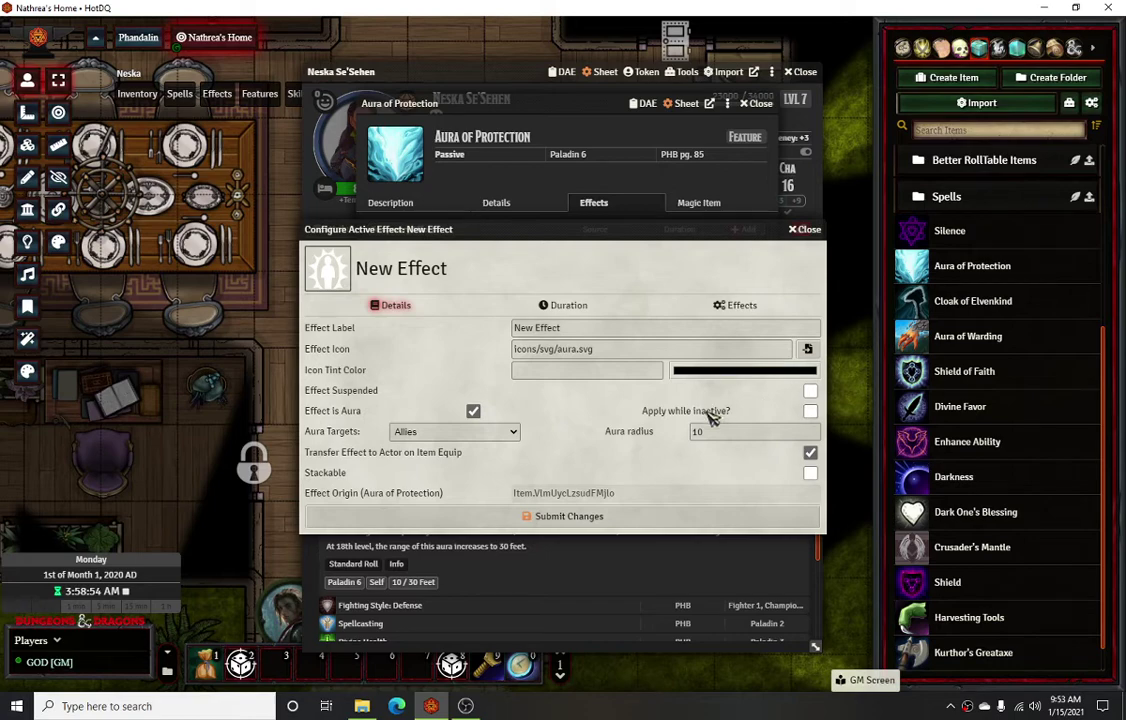
drag(633, 231, 650, 368)
click(400, 203)
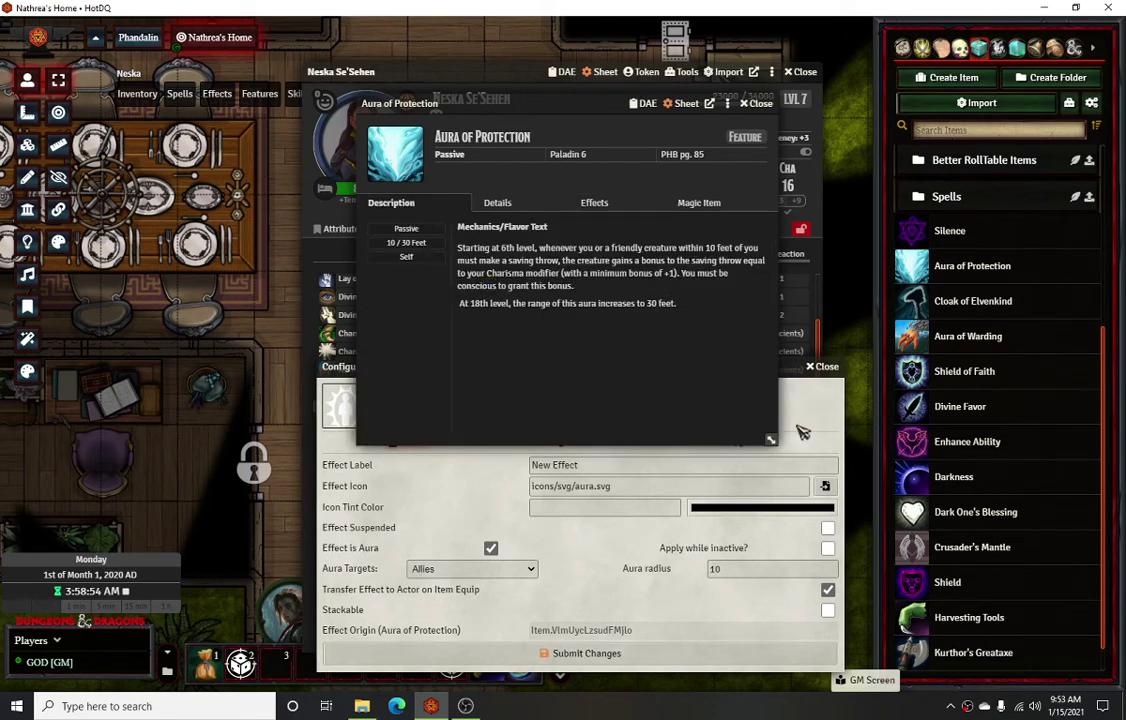
Check the New Effect's Duration tab and empty changes list, then close its configuration.
click(705, 370)
drag(704, 372, 608, 251)
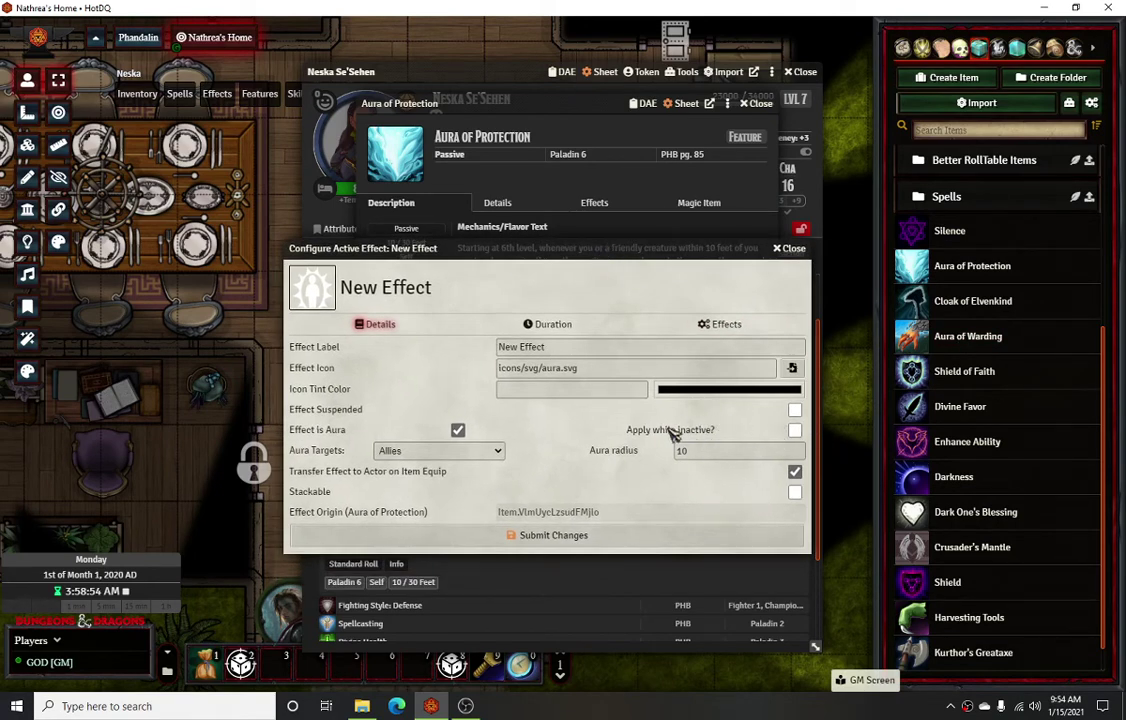
click(532, 323)
click(730, 325)
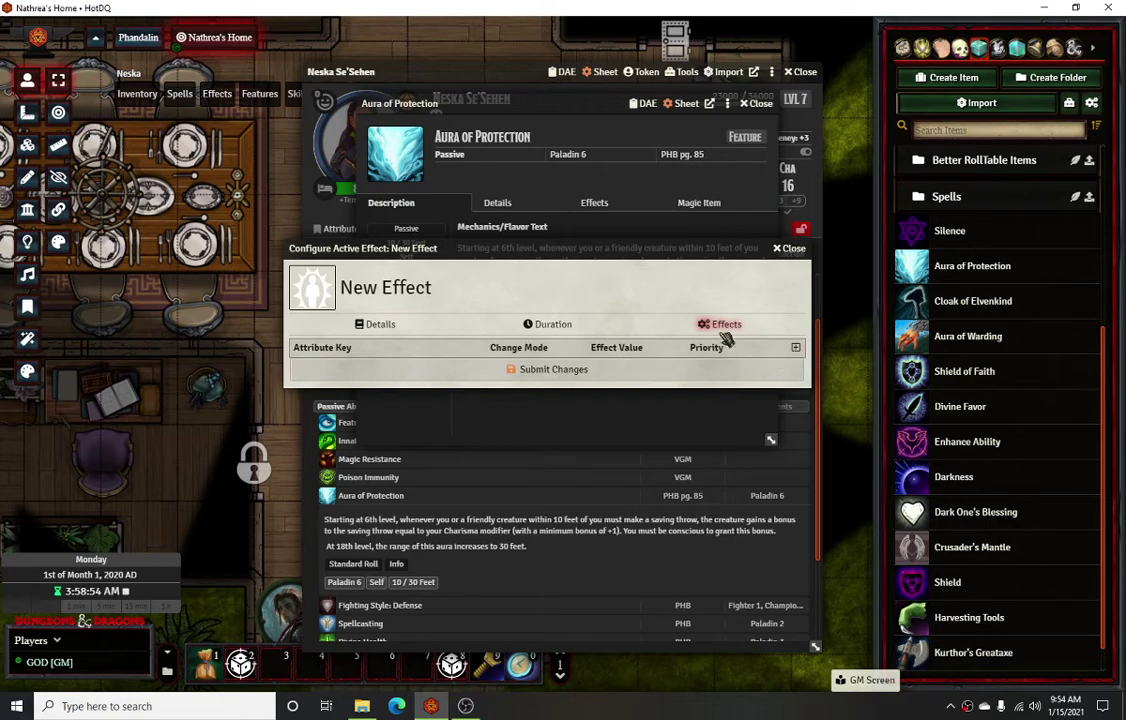
click(790, 248)
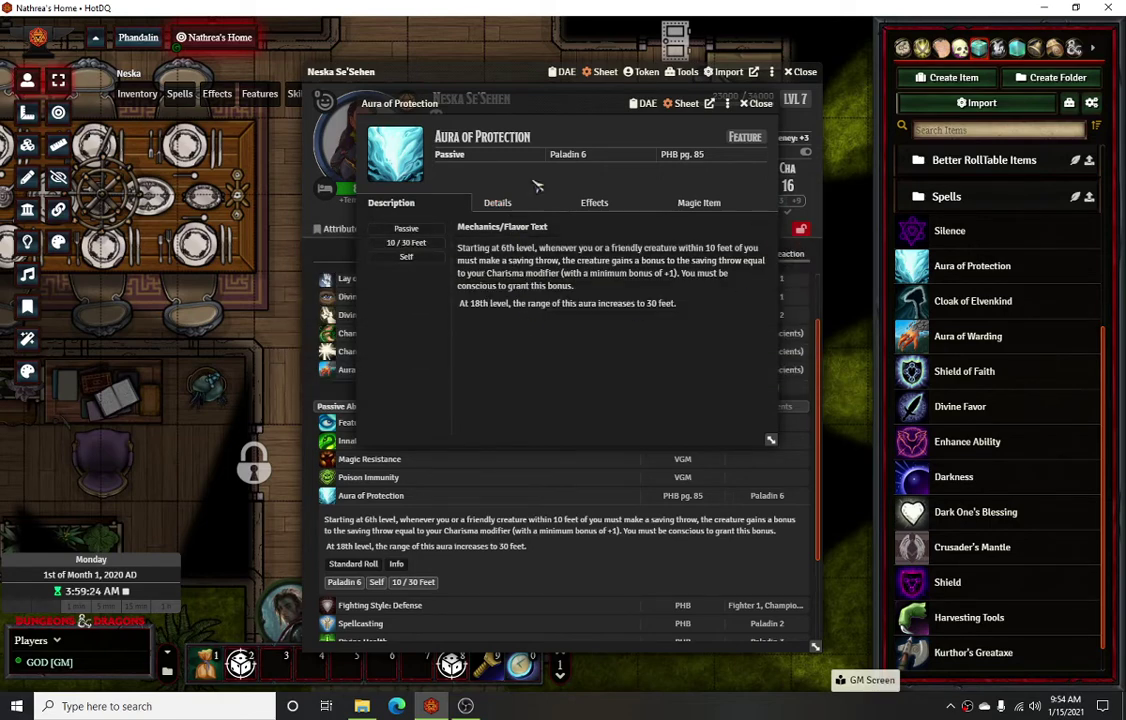
drag(586, 118, 578, 163)
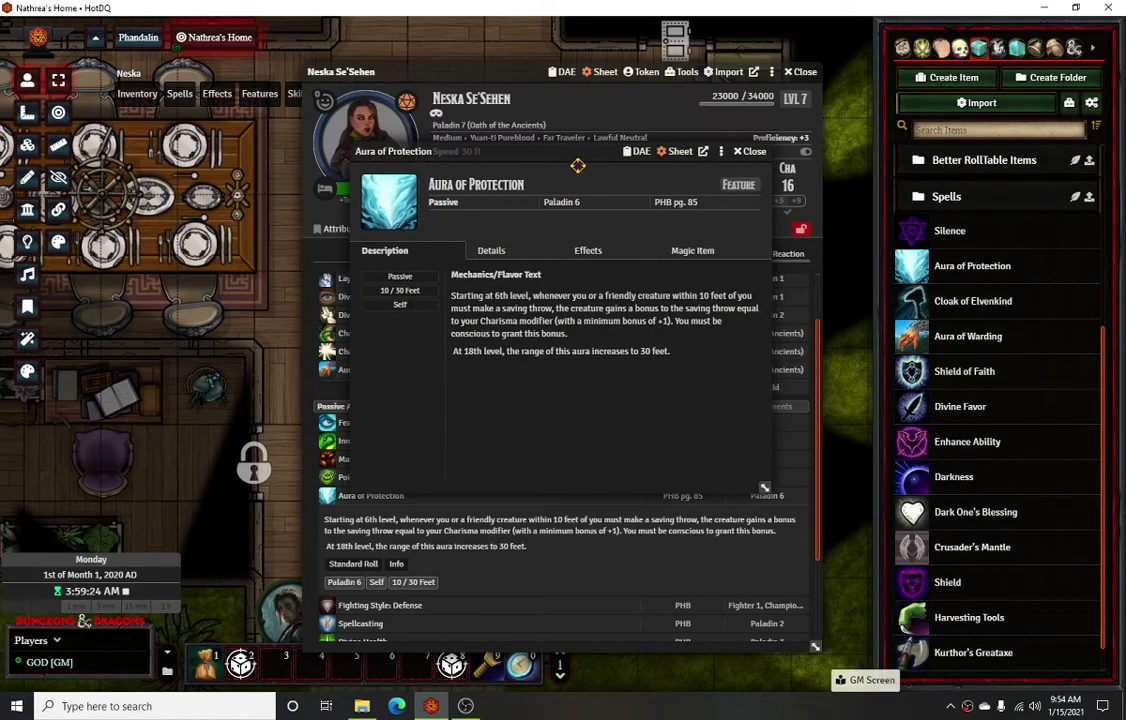
Delete New Effect and open the Aura of Protection effect showing Charisma Save Add 3, priority 20.
click(587, 250)
click(751, 329)
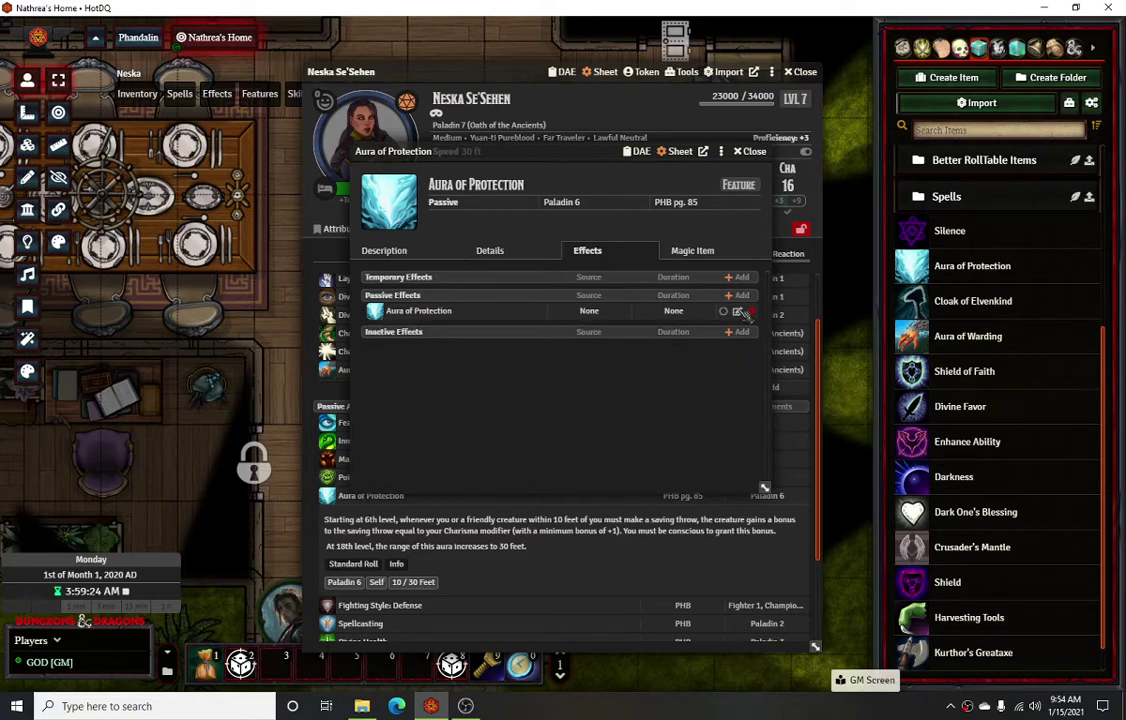
click(737, 311)
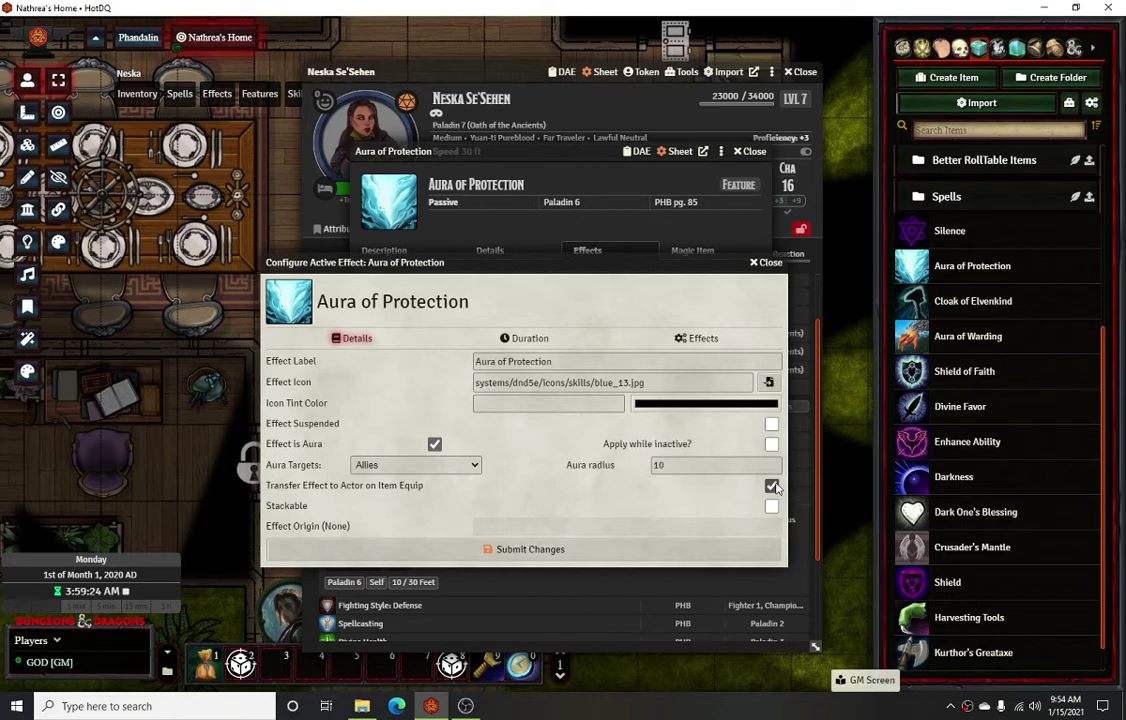
click(527, 340)
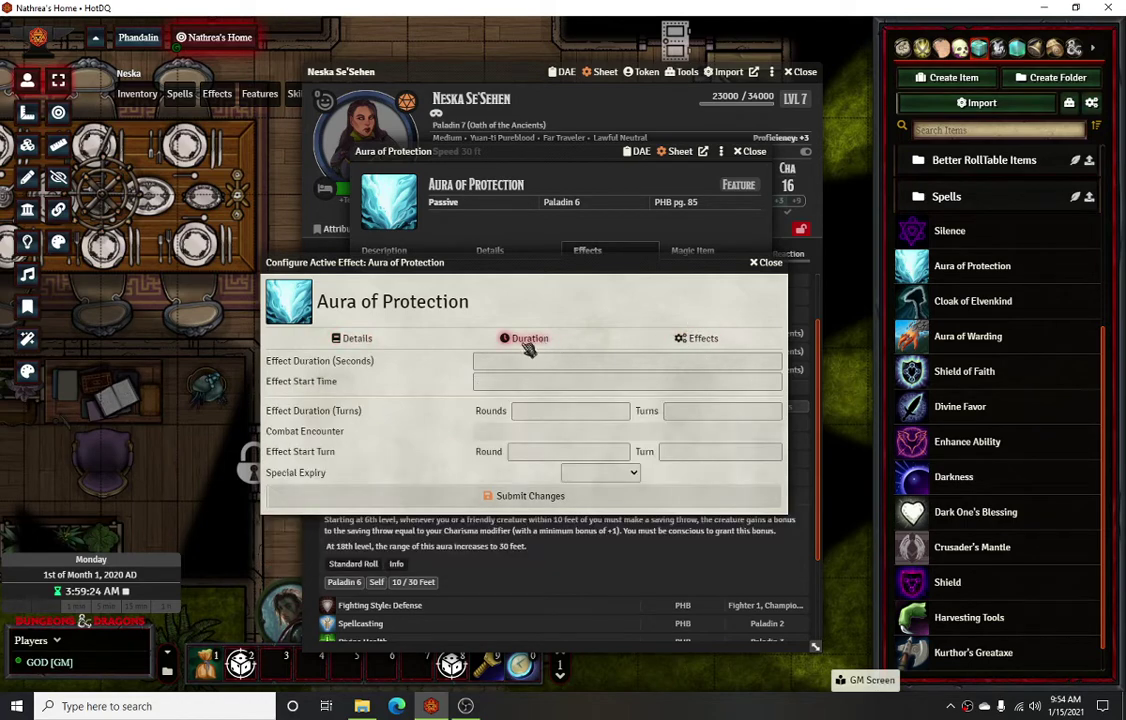
click(698, 340)
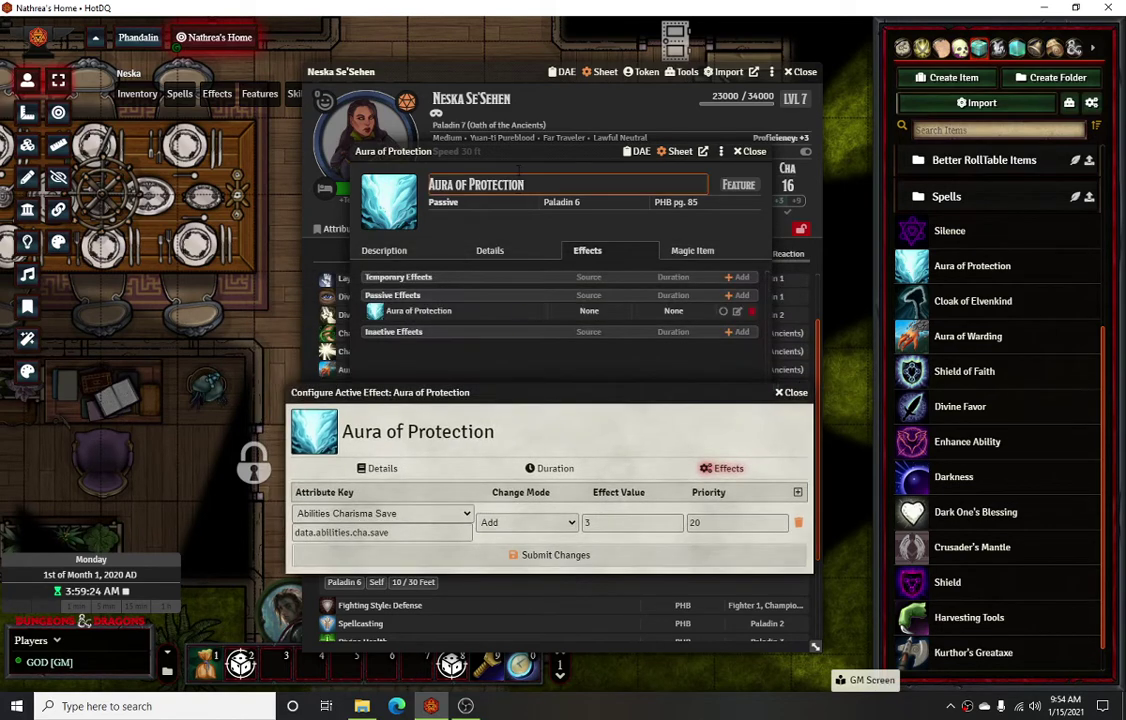
drag(518, 152, 514, 184)
click(378, 283)
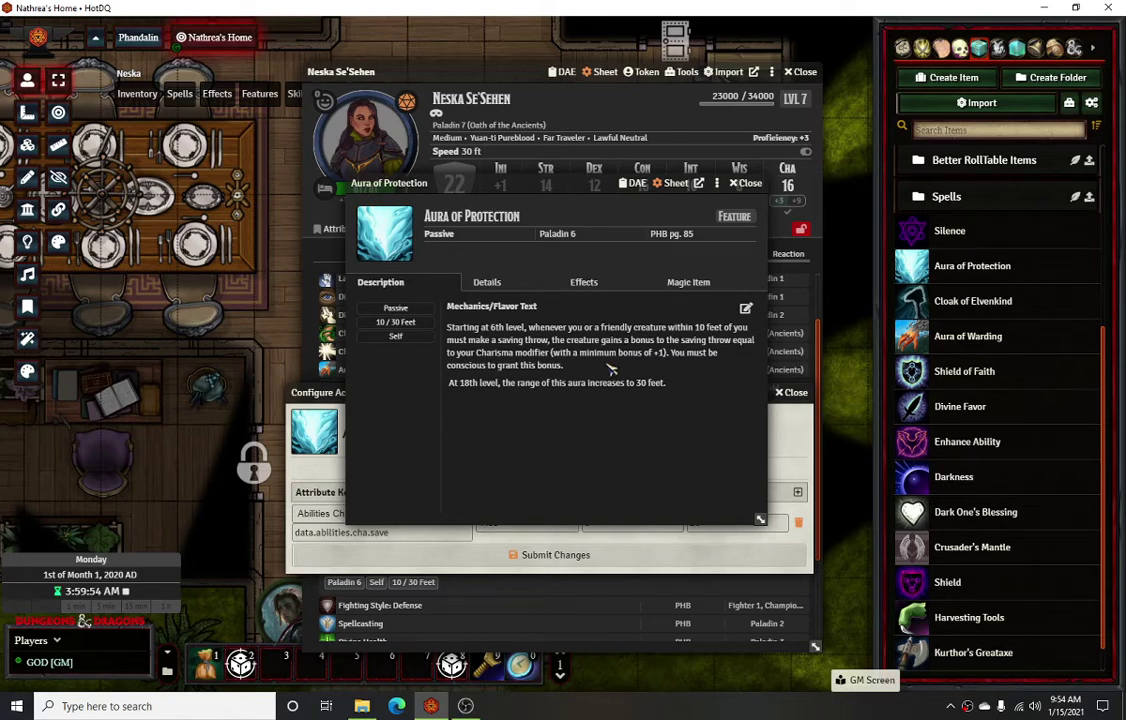
drag(475, 180, 443, 101)
Change the effect's attribute key to Bonuses Abilities Save, submit, and close the item.
click(436, 516)
scroll(385, 450, down, 1)
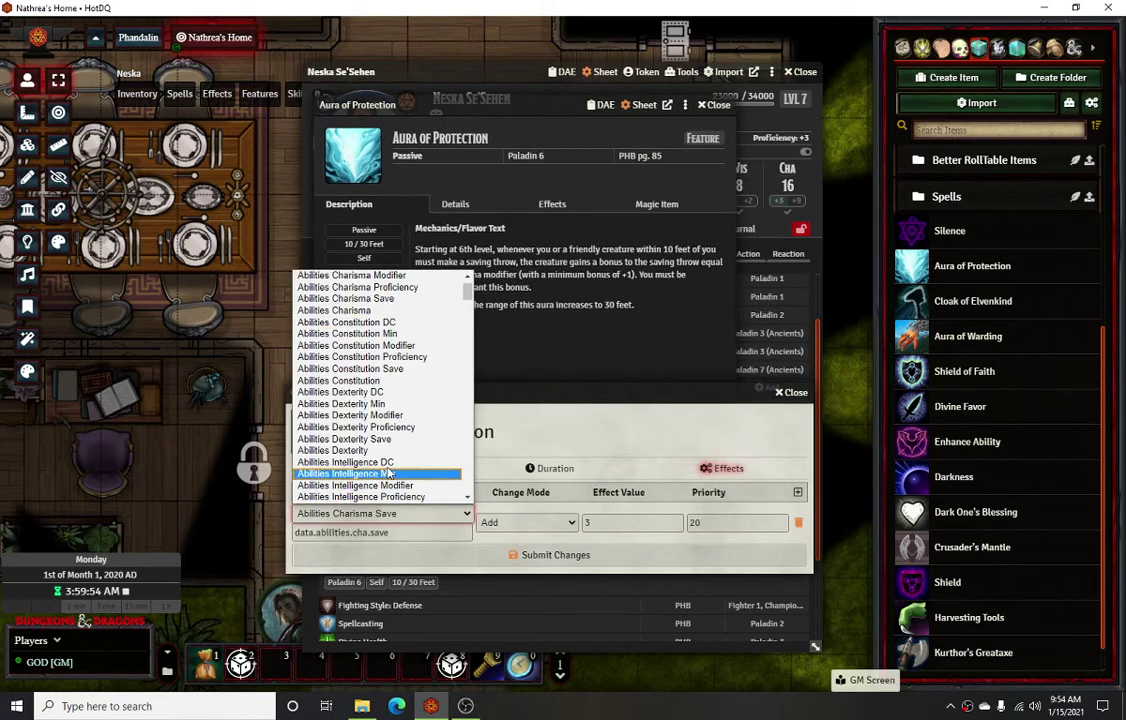
scroll(395, 400, up, 1)
scroll(392, 412, down, 6)
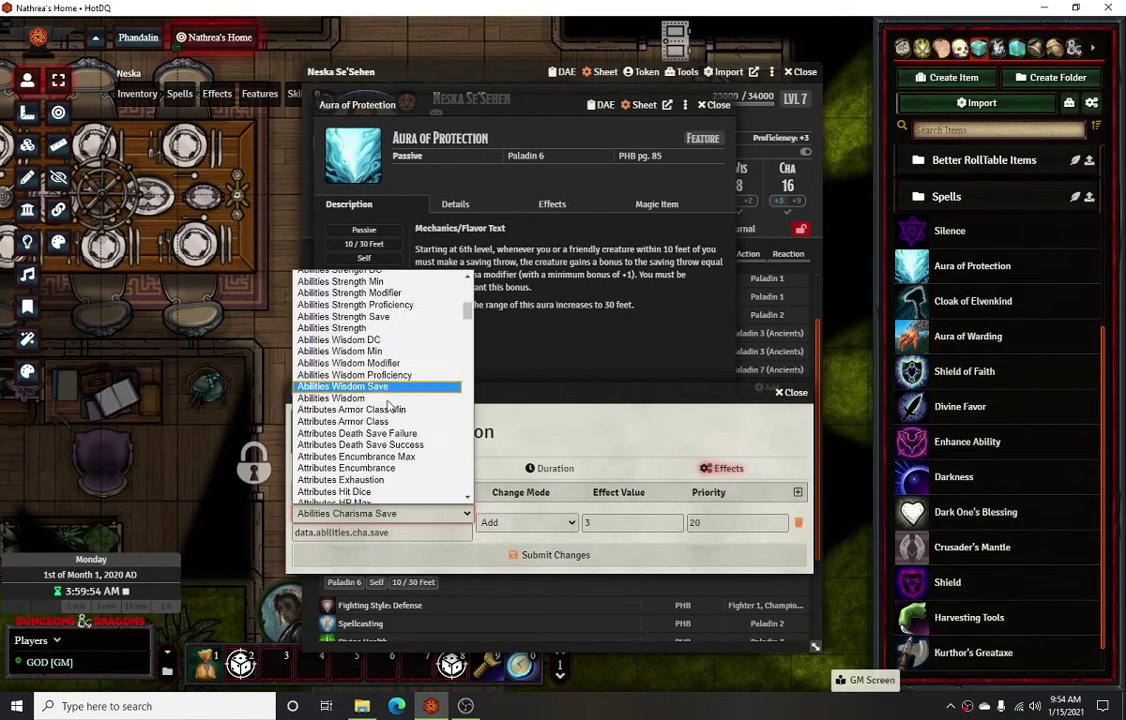
scroll(390, 425, up, 3)
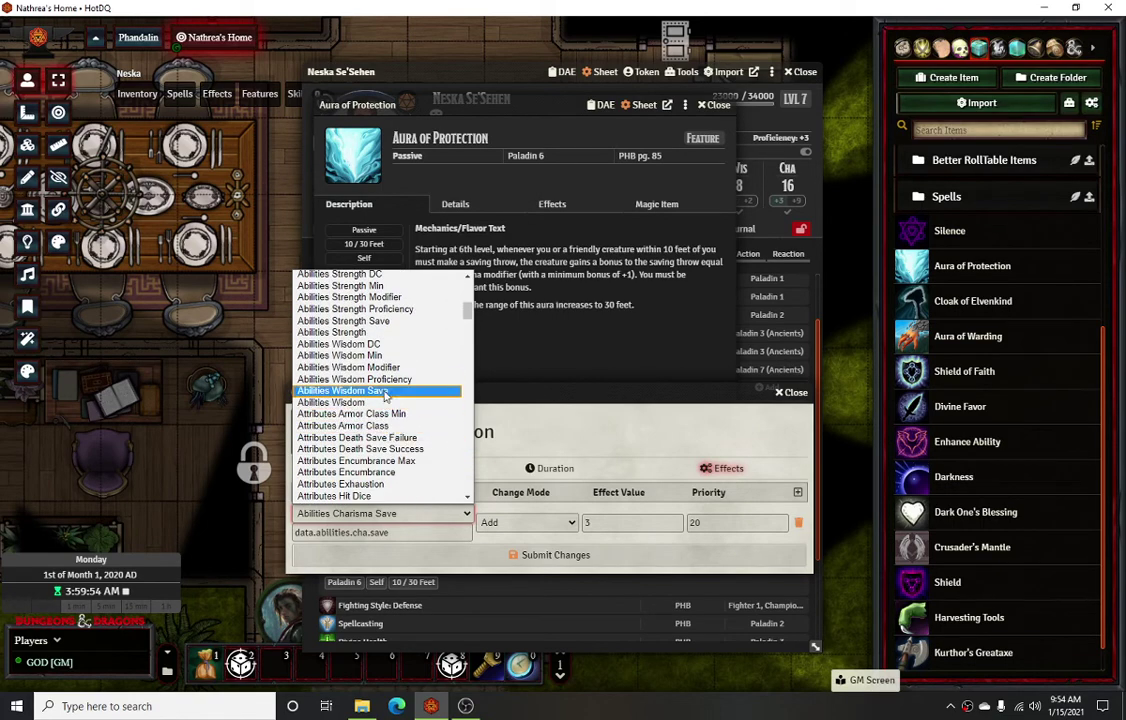
scroll(390, 445, down, 8)
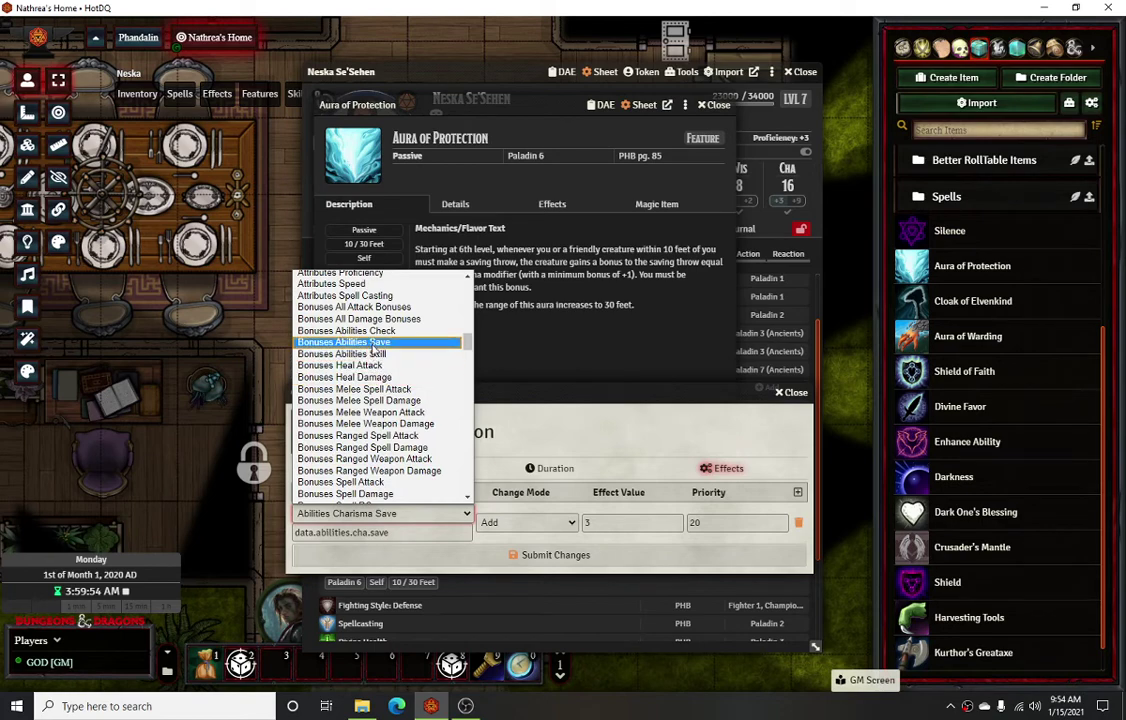
click(372, 342)
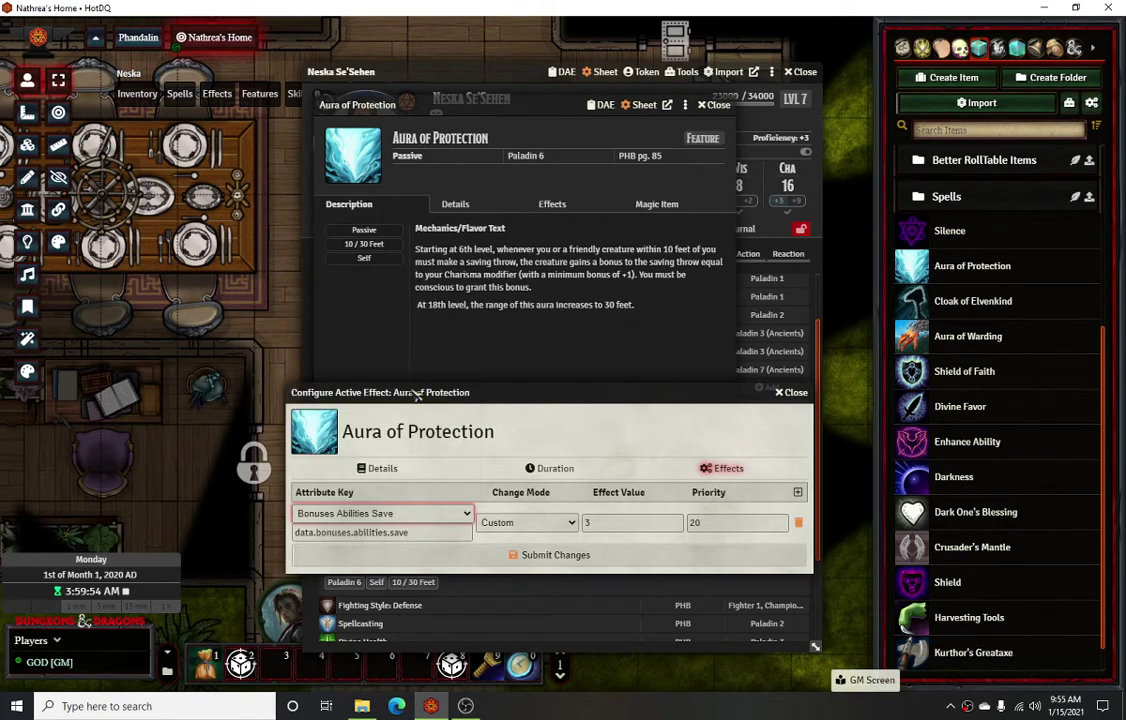
click(514, 553)
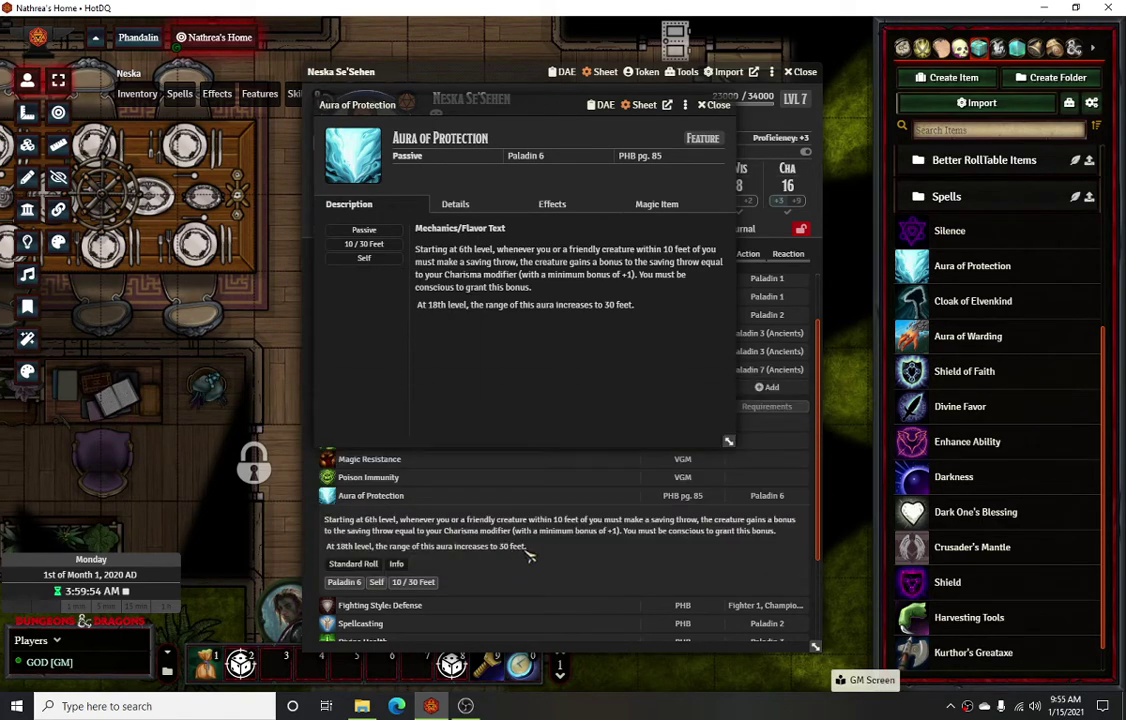
click(714, 106)
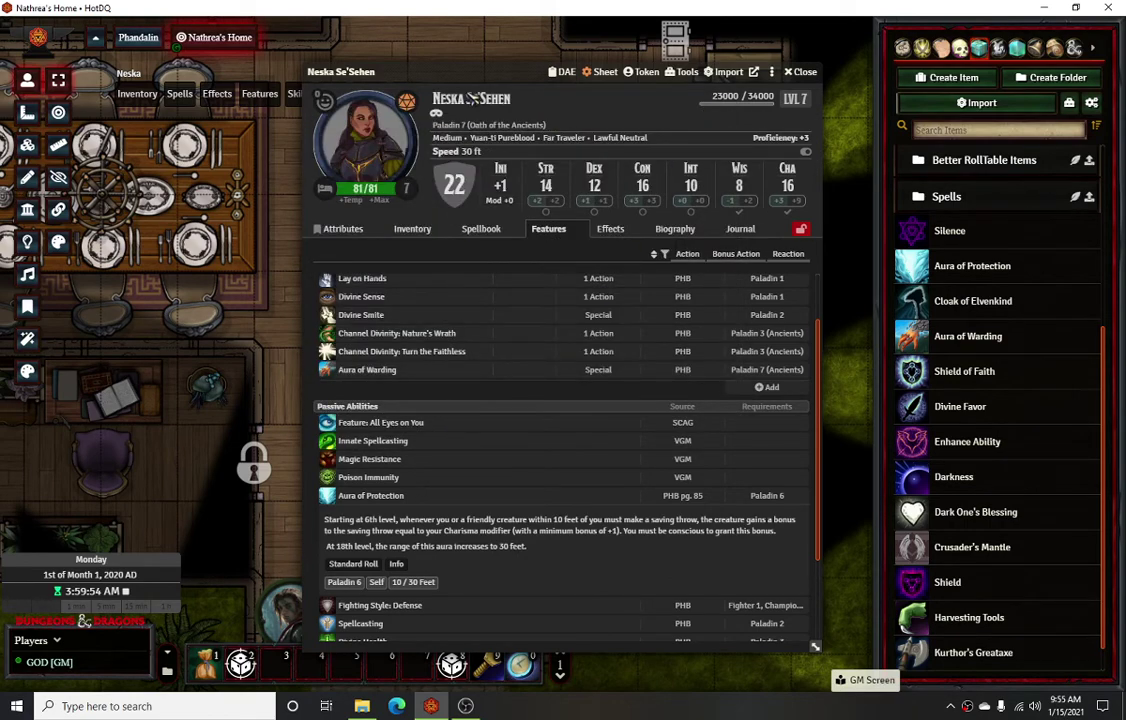
Reopen Aura of Protection from the Items sidebar to verify its passive effect, then collapse its feature row.
drag(485, 83, 449, 107)
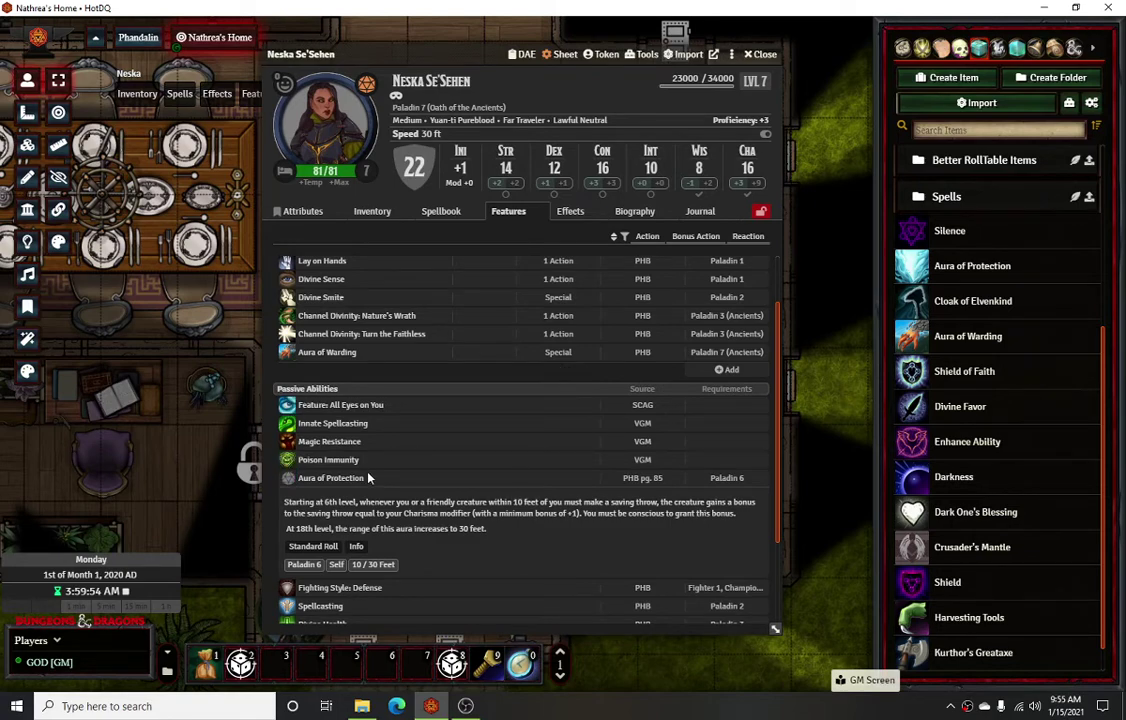
right_click(965, 272)
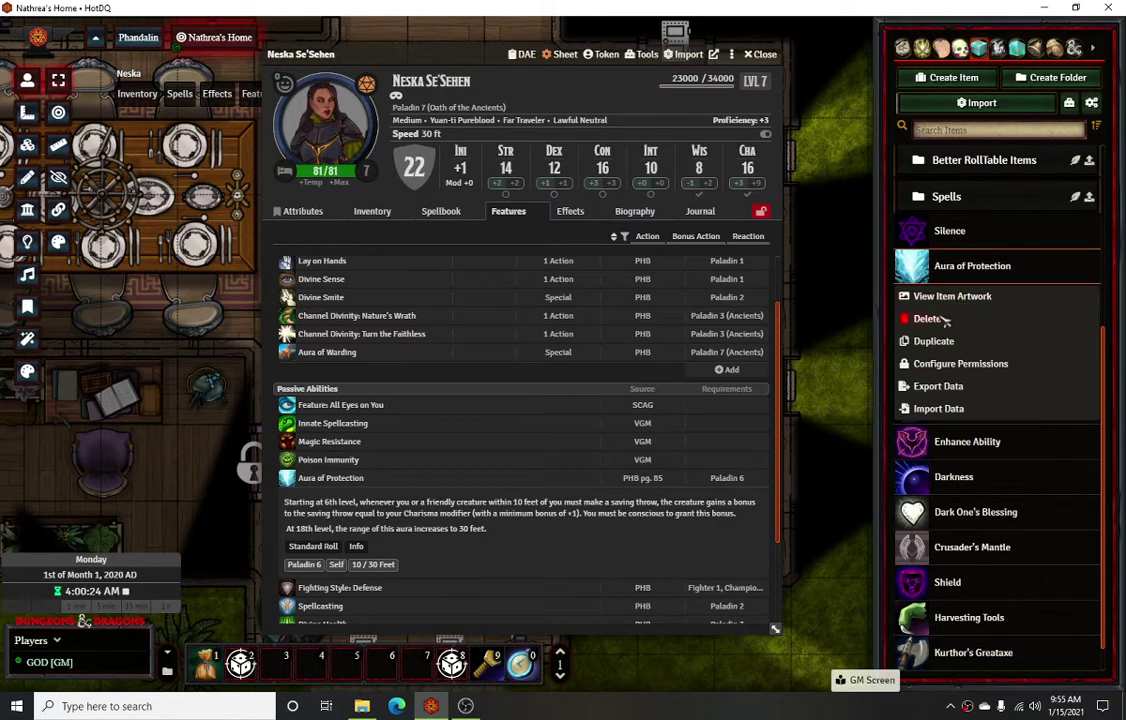
click(961, 267)
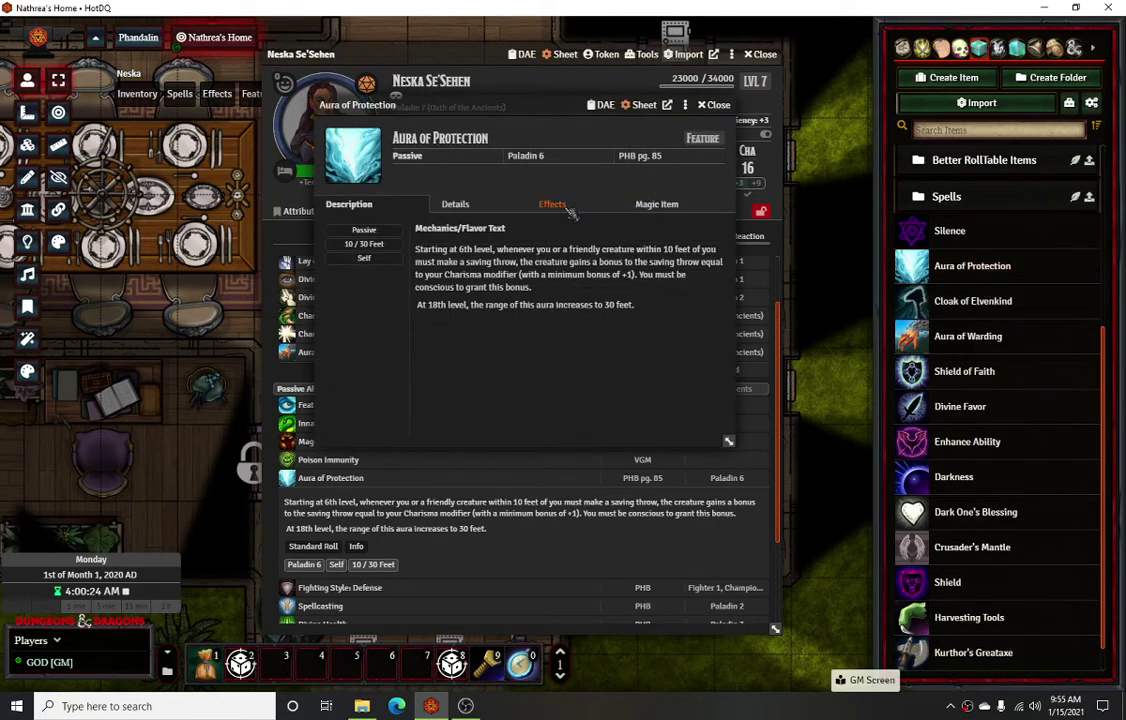
click(551, 204)
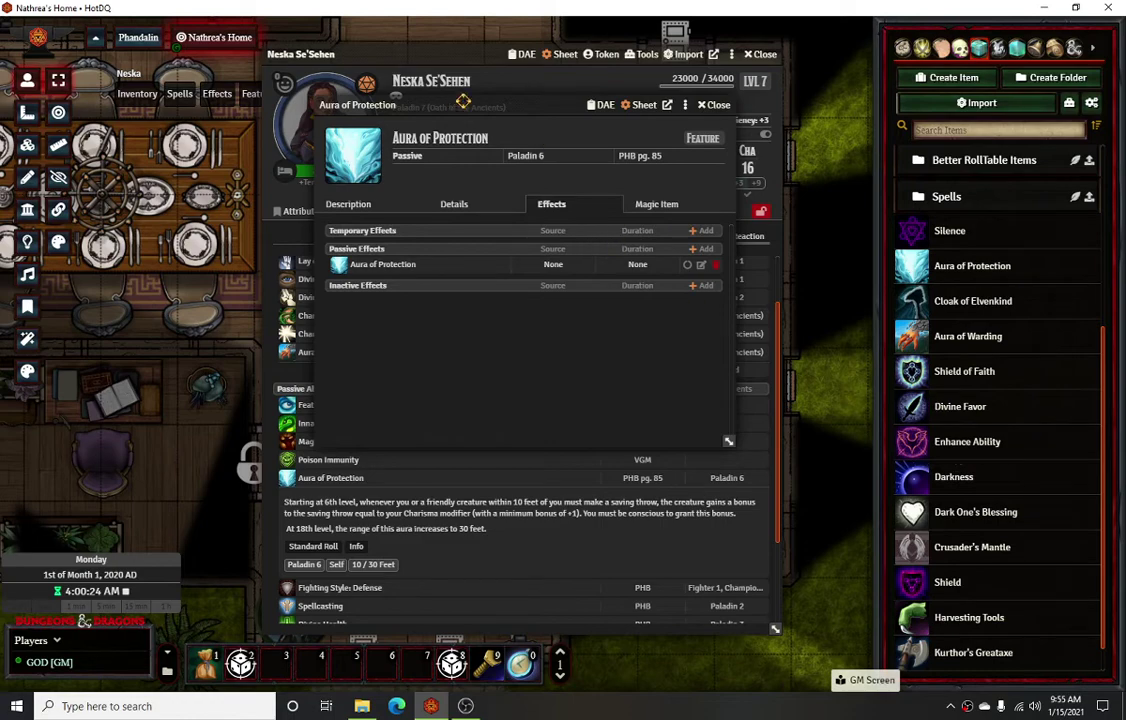
click(714, 104)
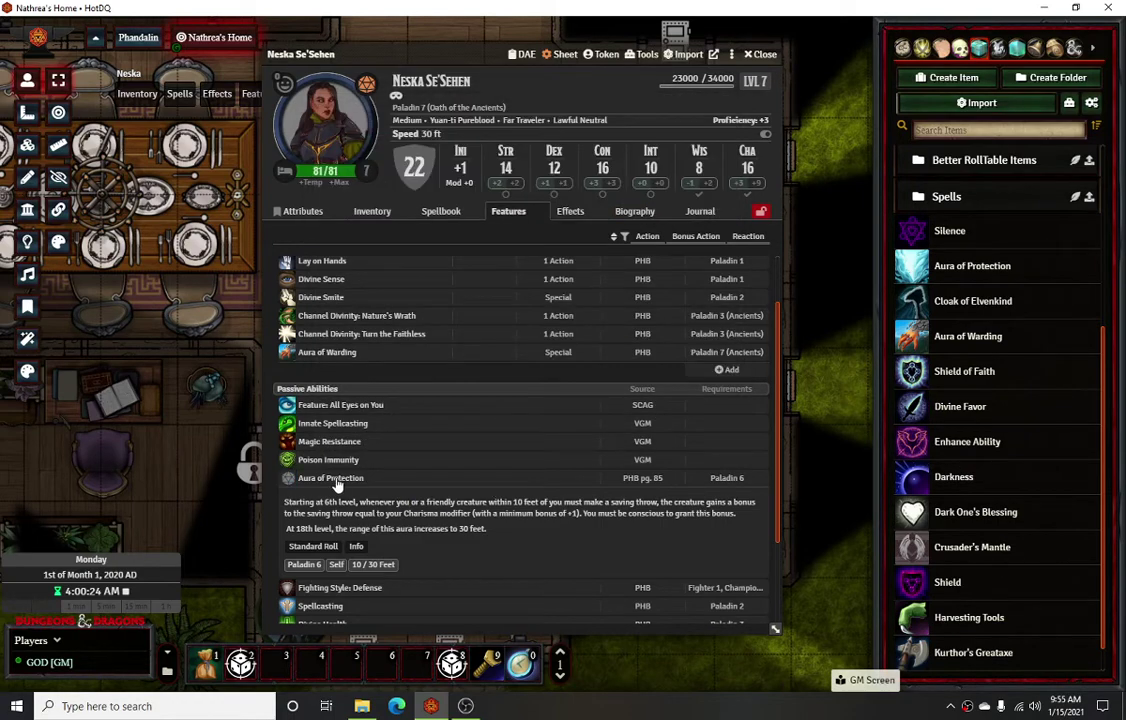
click(337, 482)
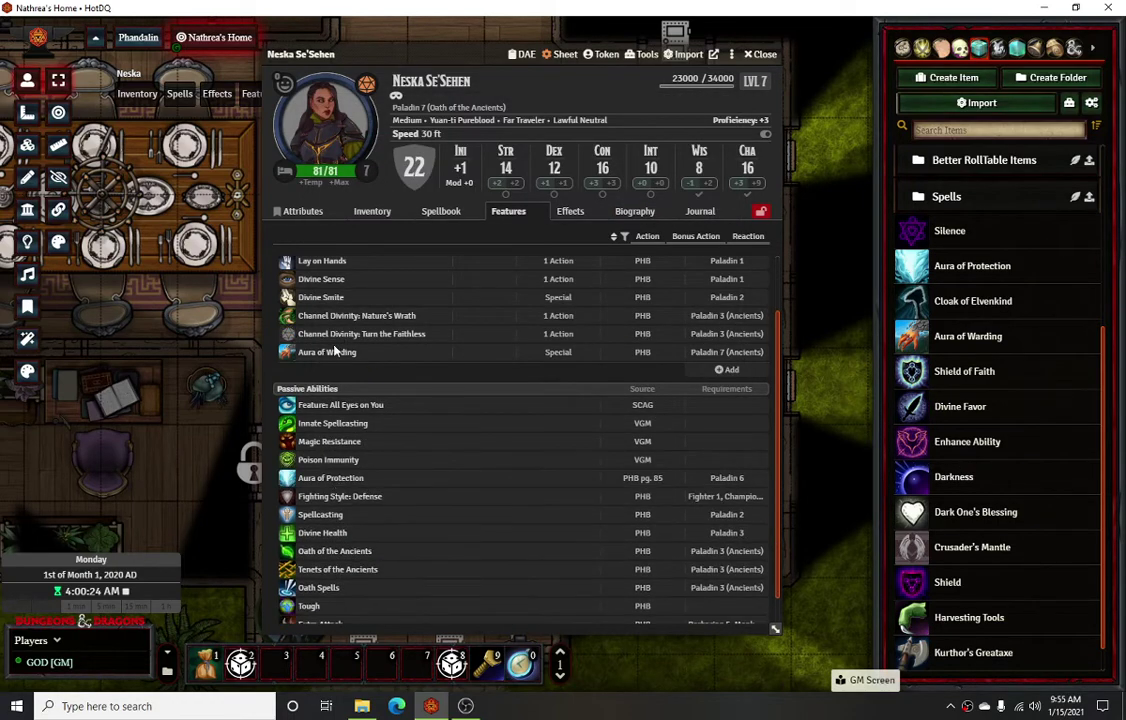
right_click(945, 336)
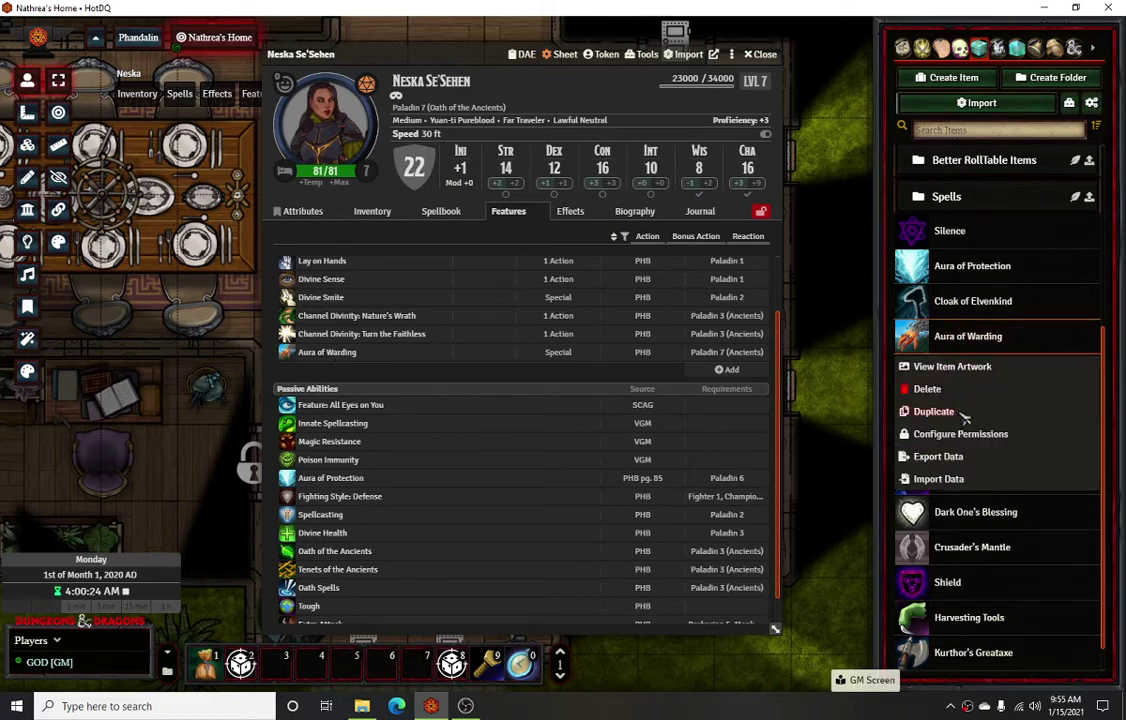
Open the Aura of Warding item and edit its Aura of Protection/Warding effect.
click(967, 338)
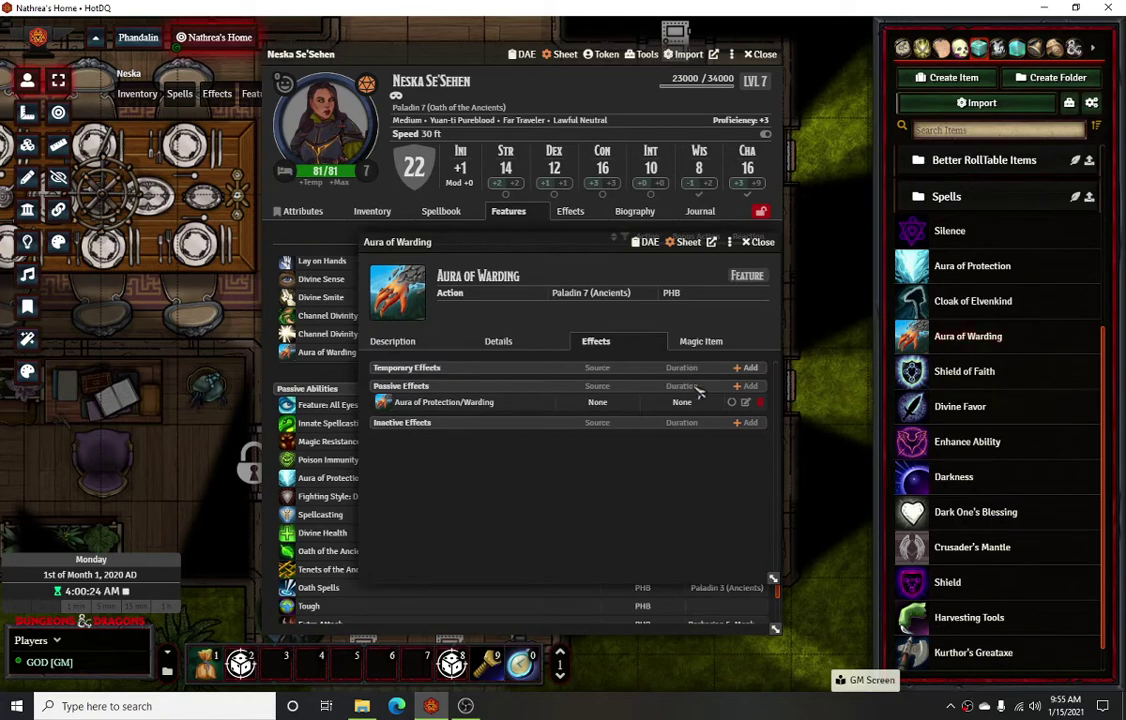
click(745, 401)
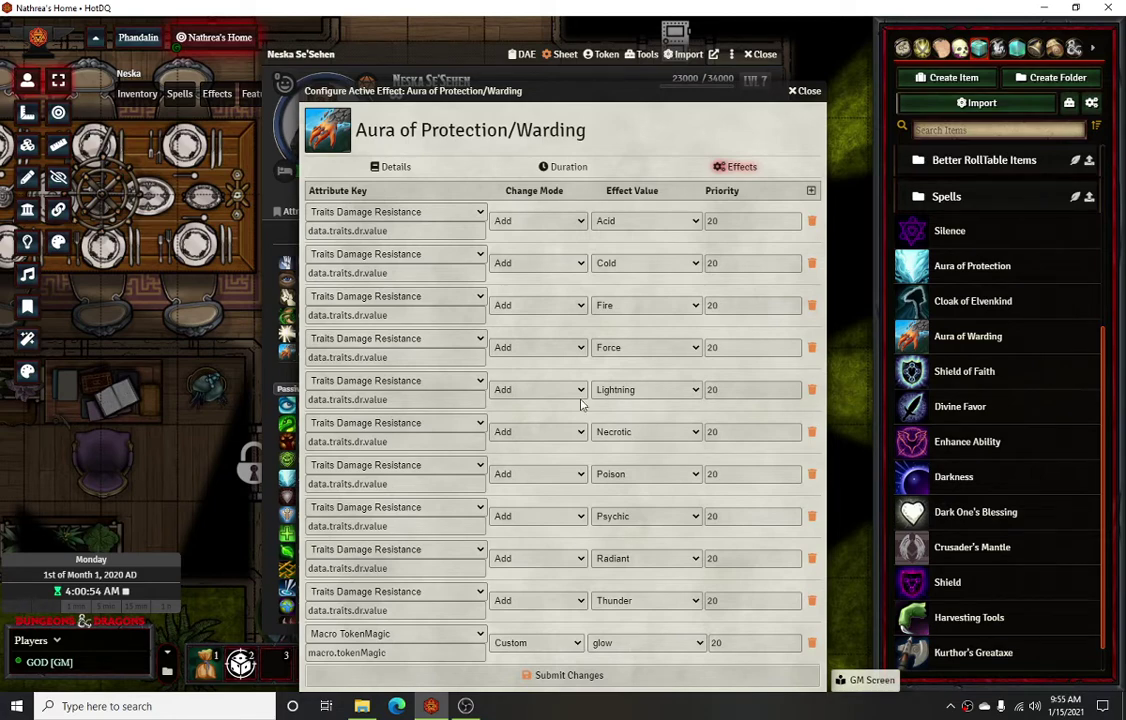
Uncheck 'Apply while inactive?' on the Aura of Protection/Warding effect and minimize its dialog.
click(392, 166)
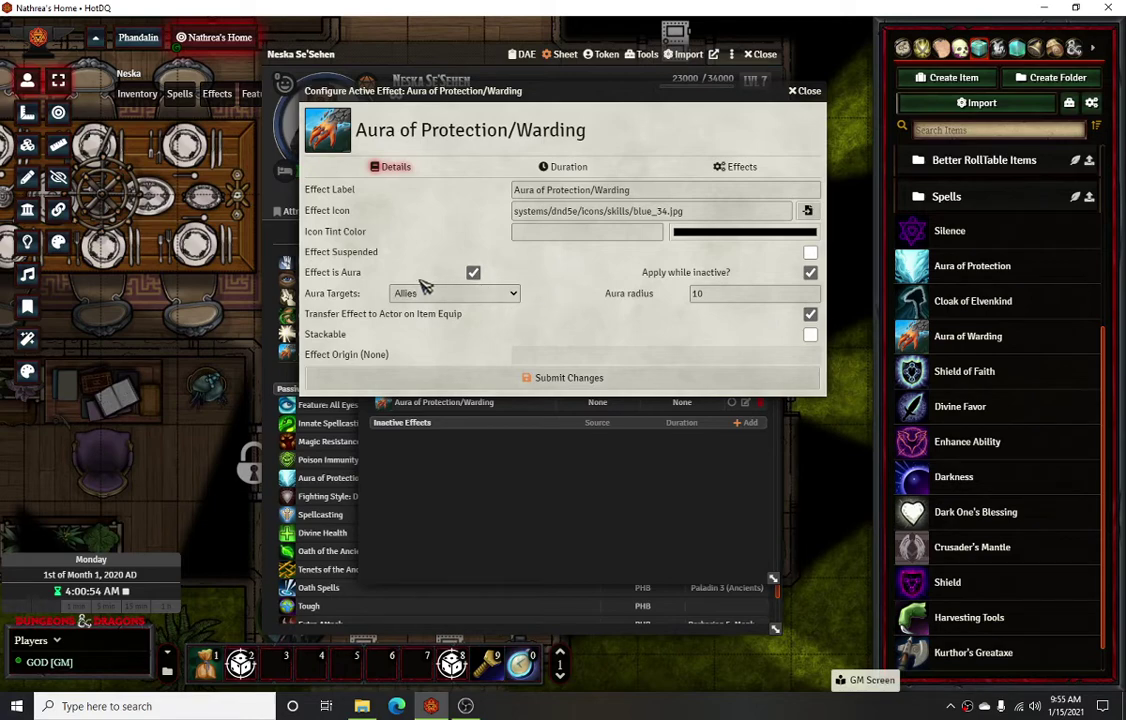
click(811, 273)
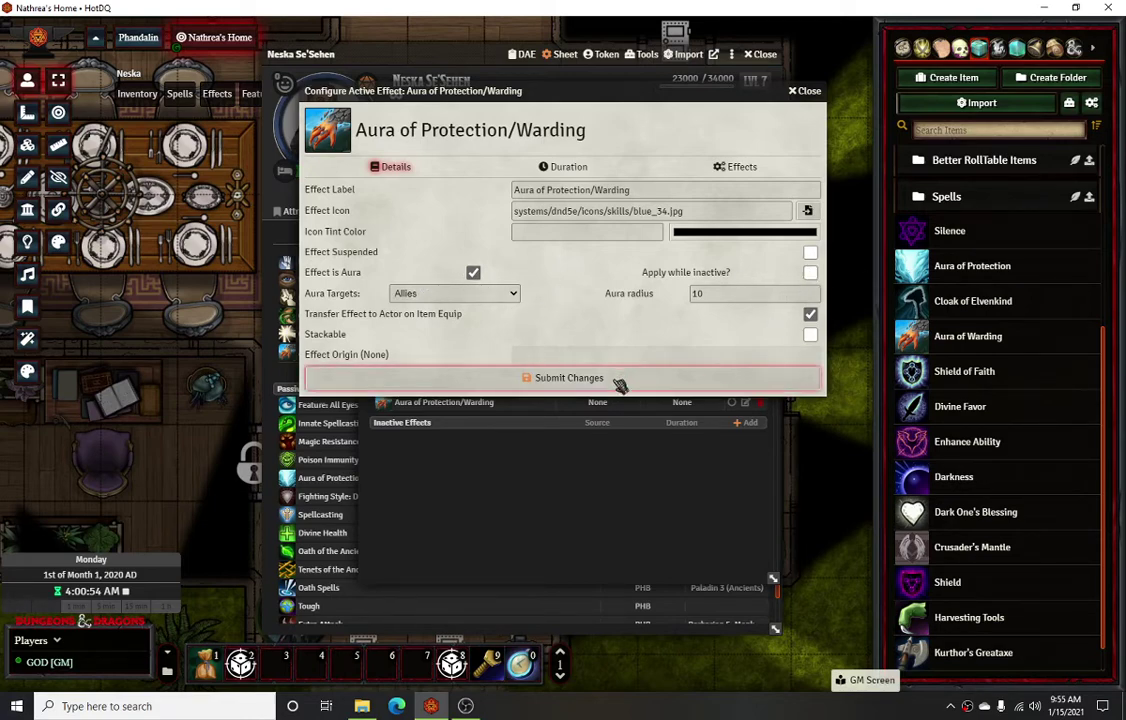
click(562, 170)
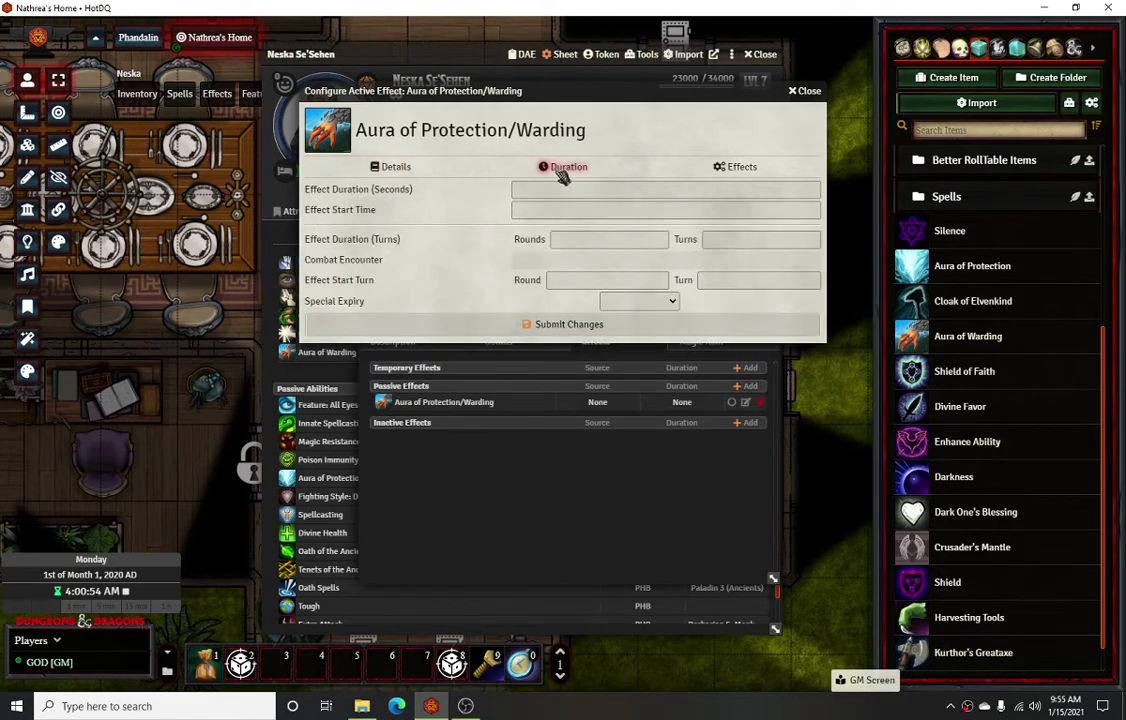
click(414, 165)
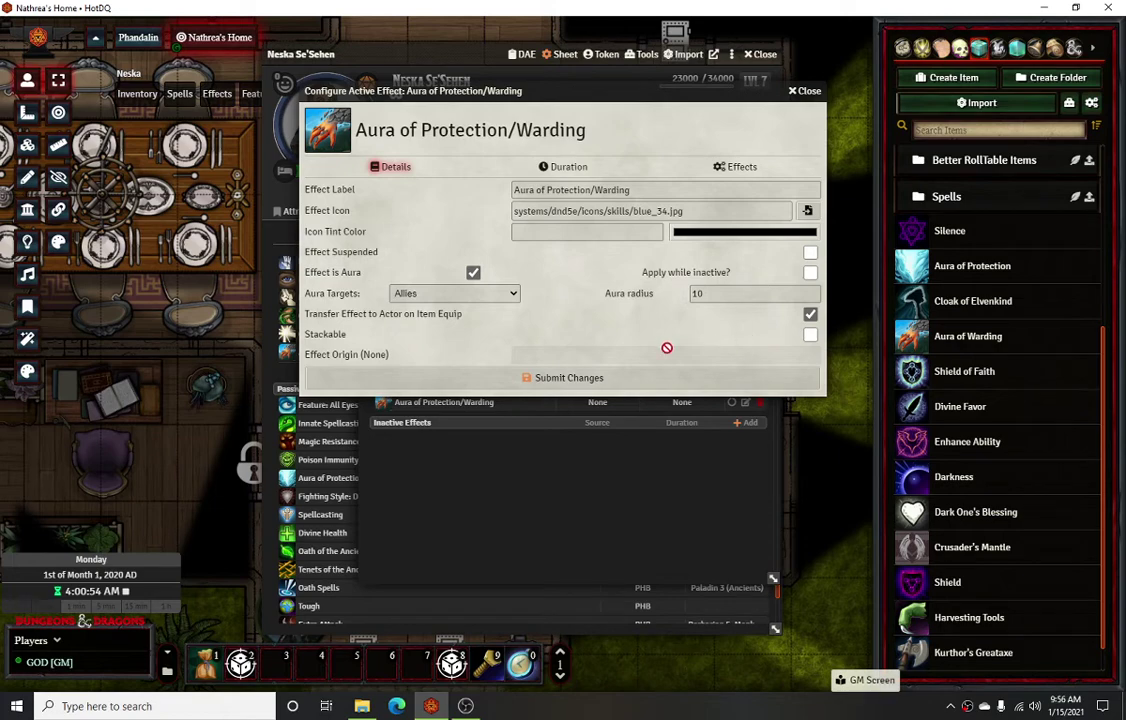
click(738, 167)
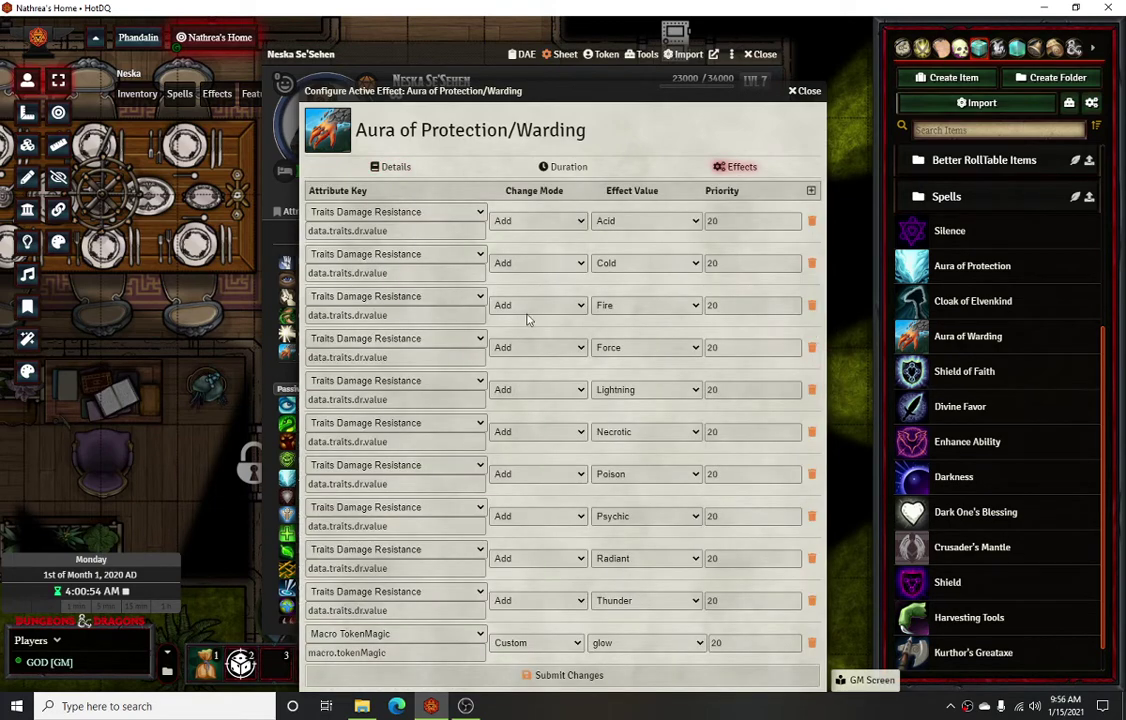
double_click(719, 91)
click(398, 342)
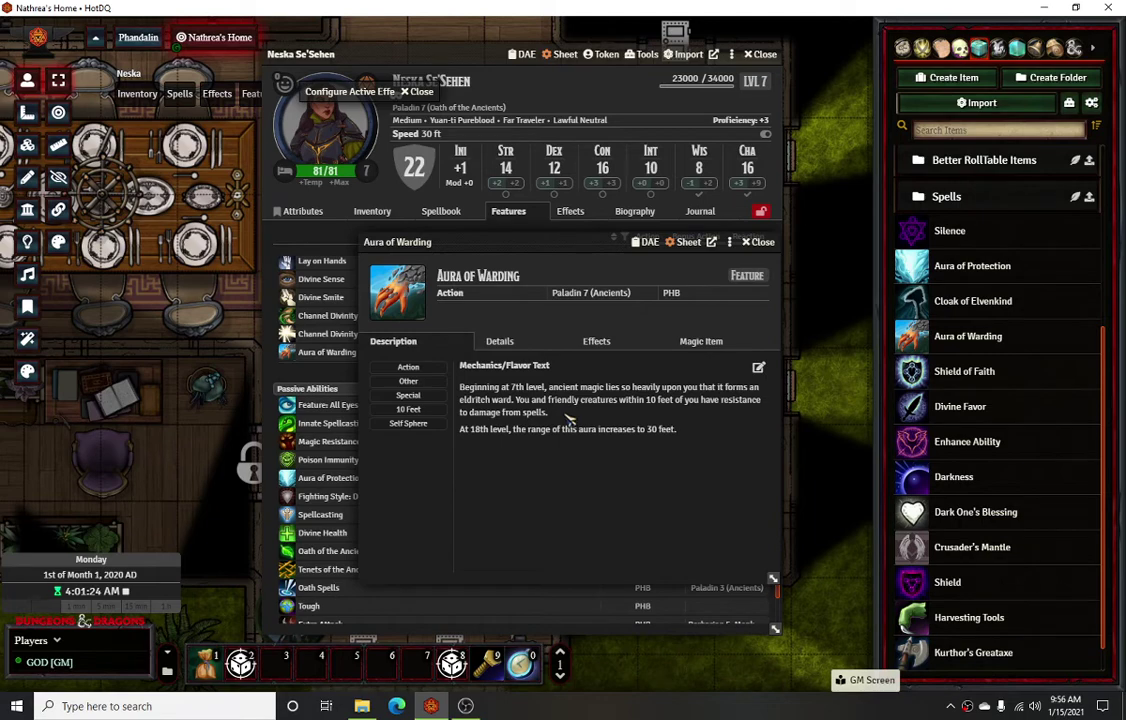
Show the Aura of Warding Effects tab and close the effect configuration dialog.
click(598, 342)
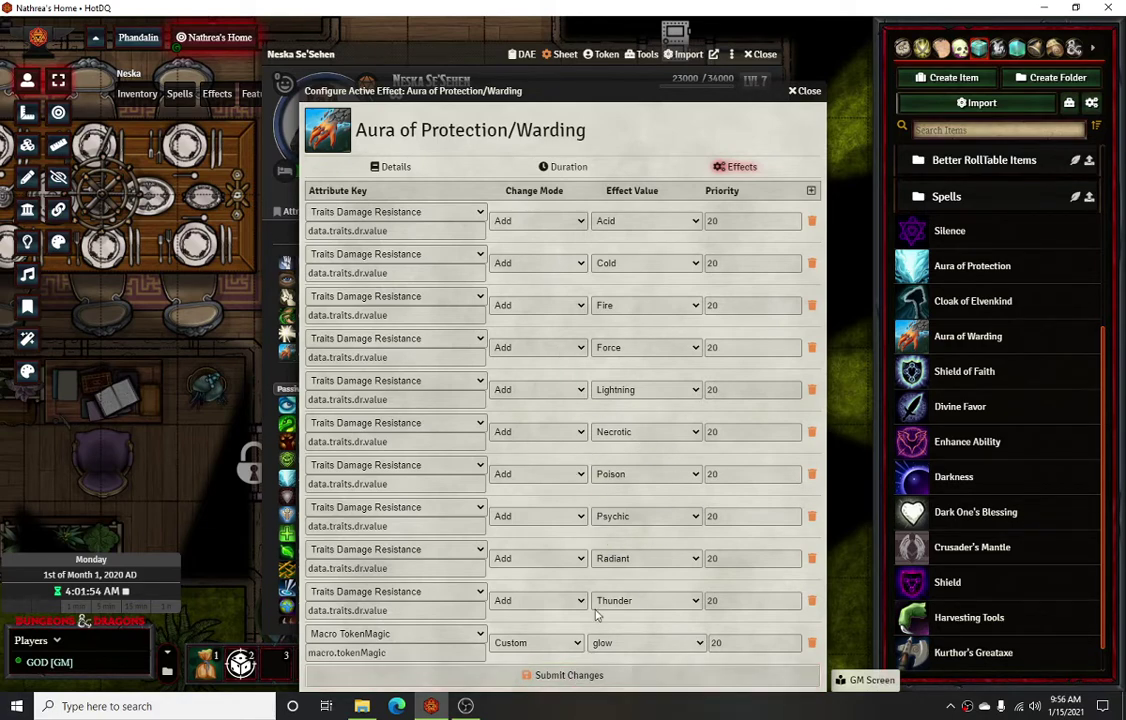
click(540, 672)
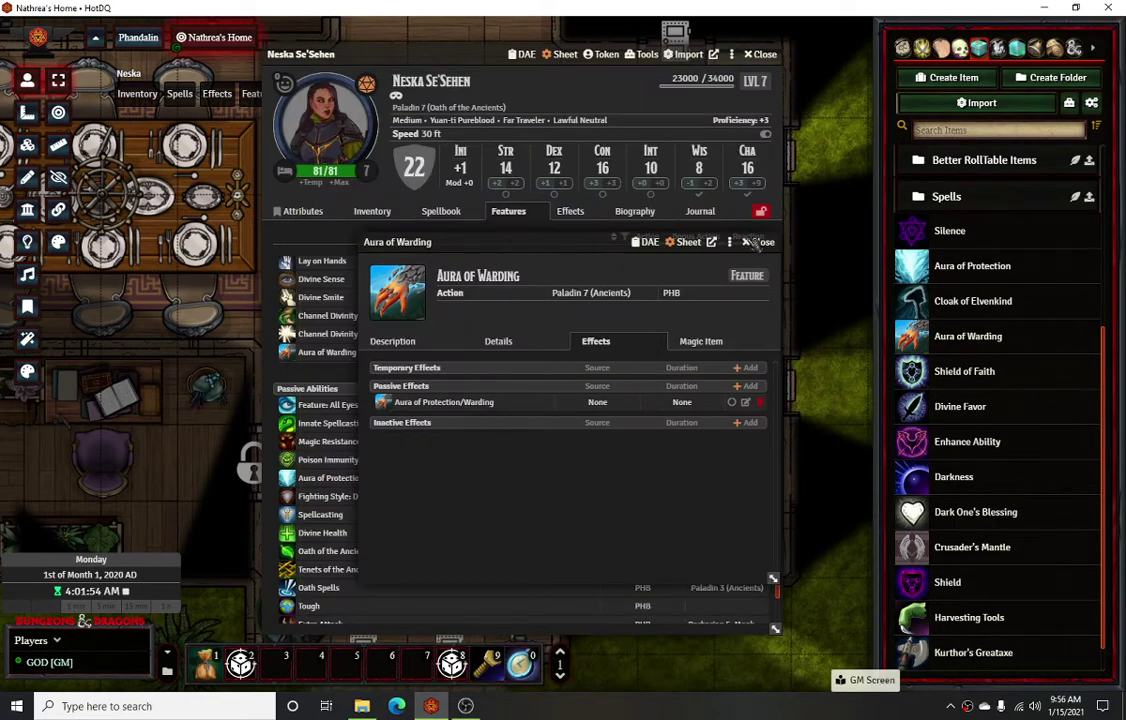
Reopen the paladin's Aura of Warding item and its dynamic effects summary.
click(755, 243)
right_click(700, 358)
click(722, 377)
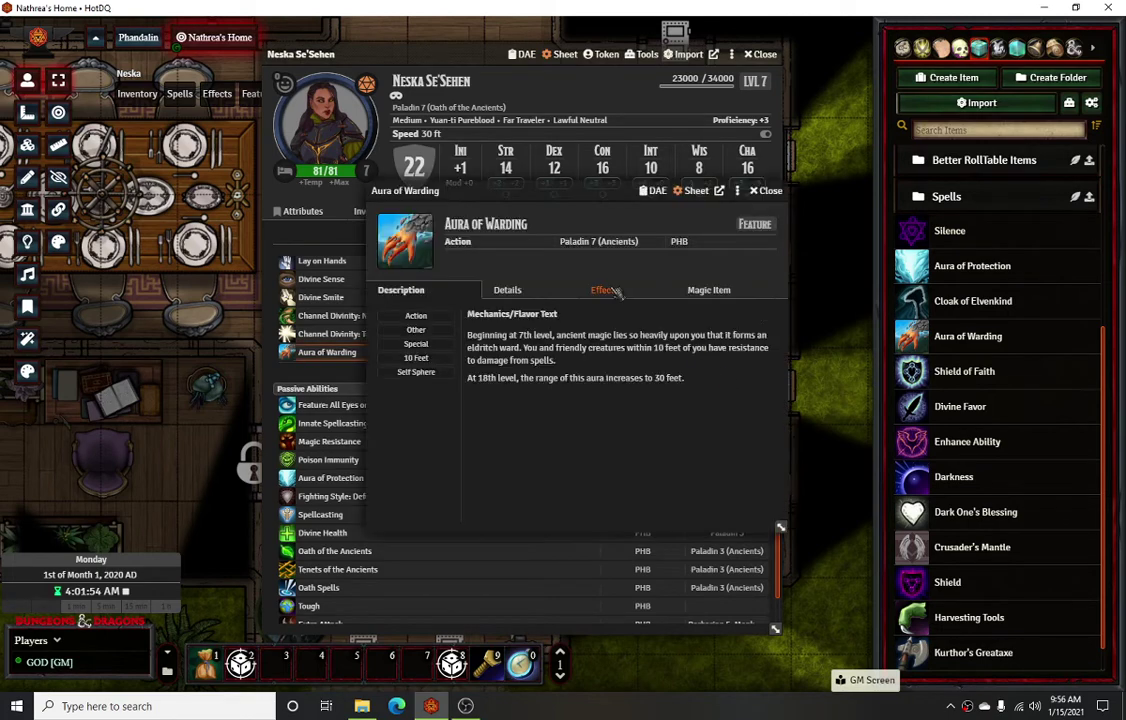
click(605, 290)
click(652, 190)
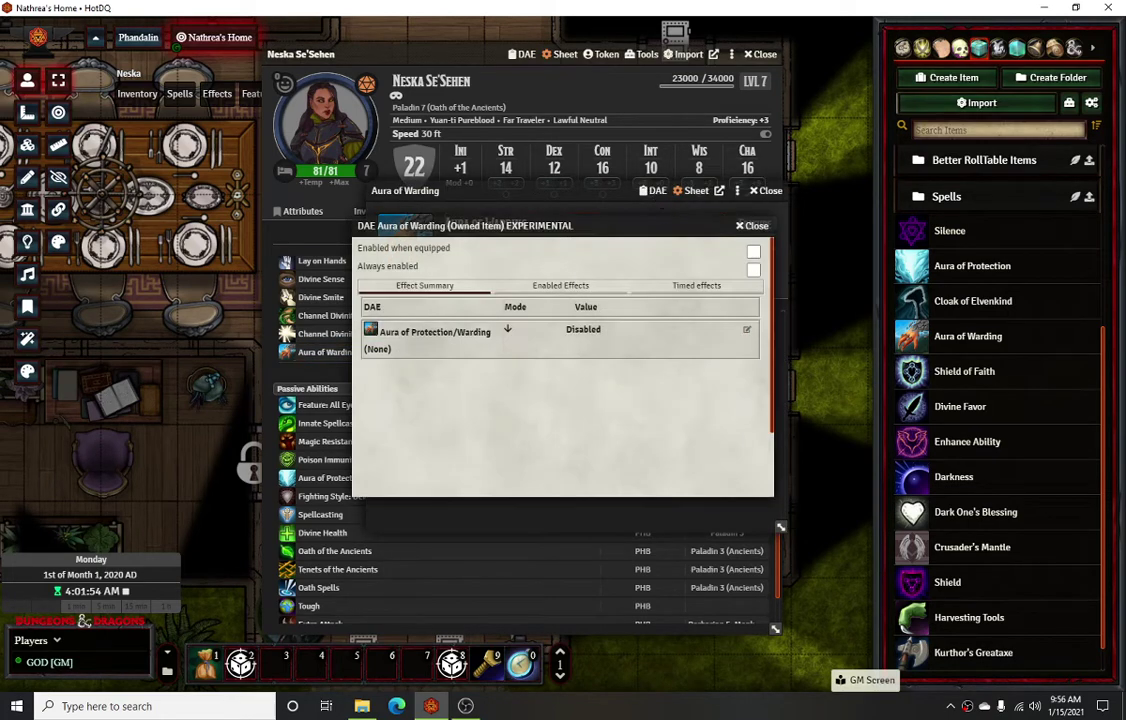
Save the Aura of Protection/Warding effect's damage resistance and glow changes.
click(748, 330)
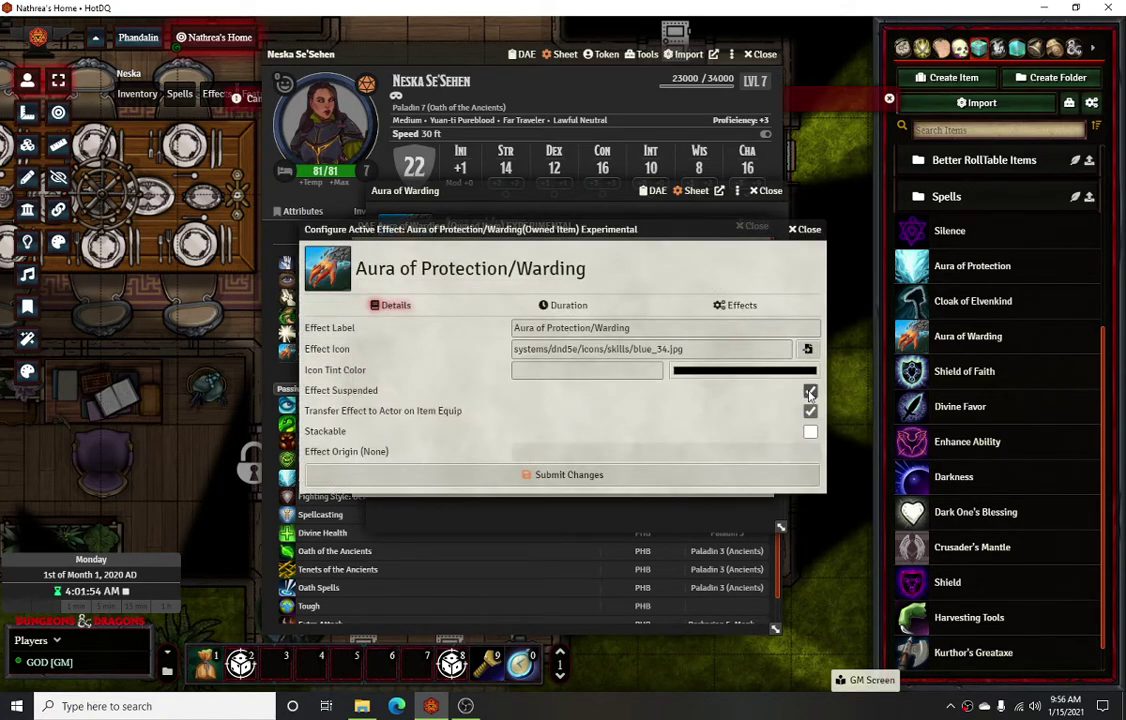
click(740, 305)
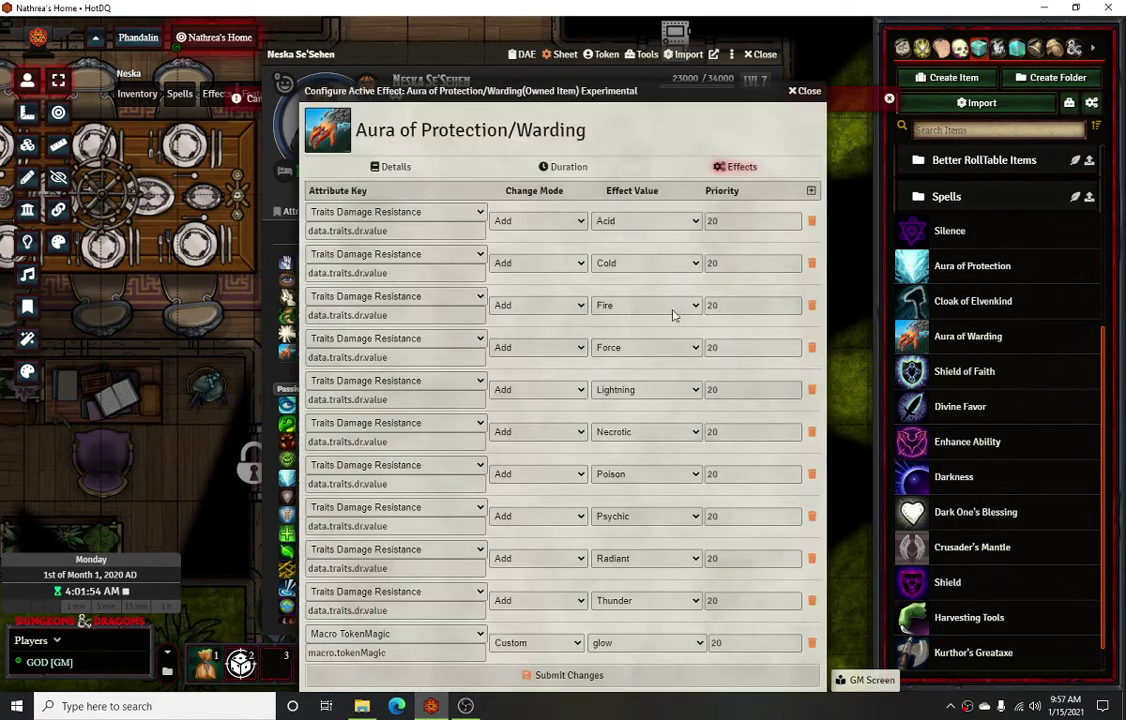
click(572, 678)
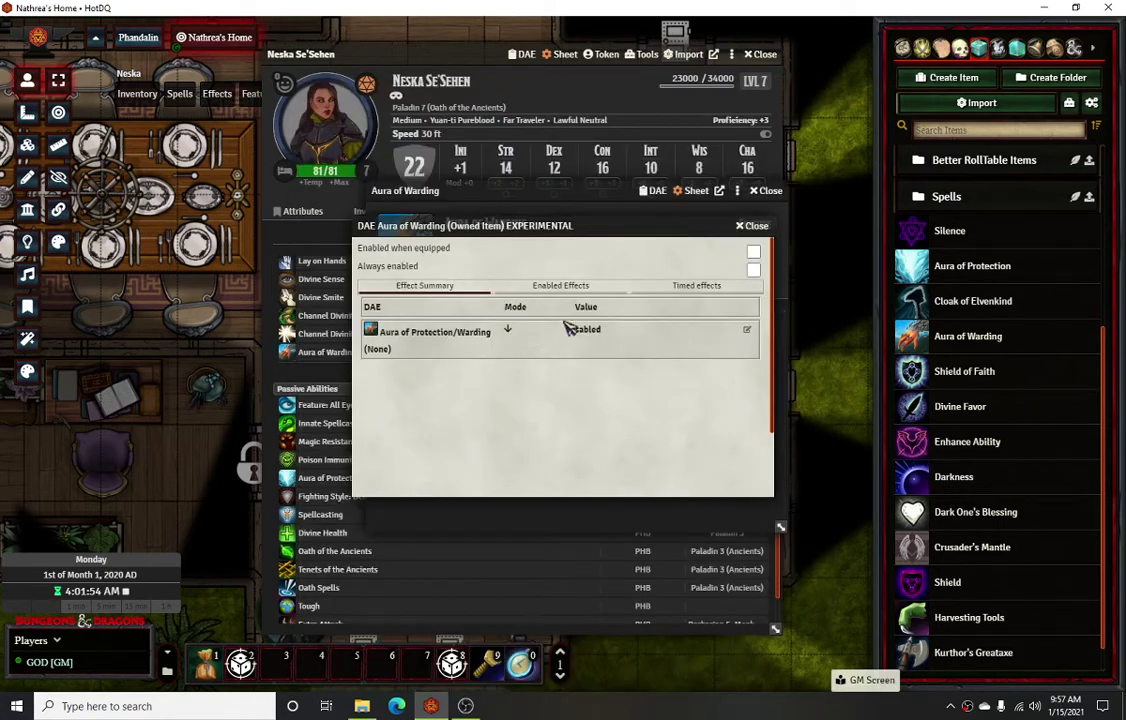
Close the aura item's effect list, toggle its effect, and bring the paladin's sheet forward.
click(755, 226)
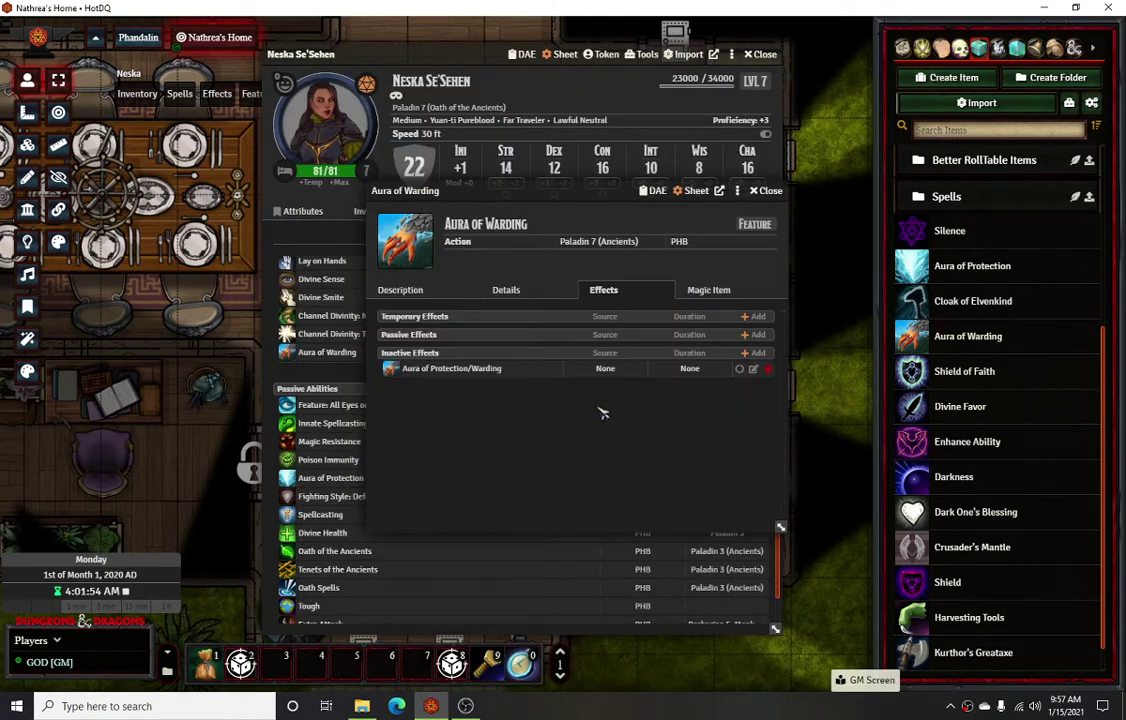
click(741, 370)
drag(404, 52, 453, 122)
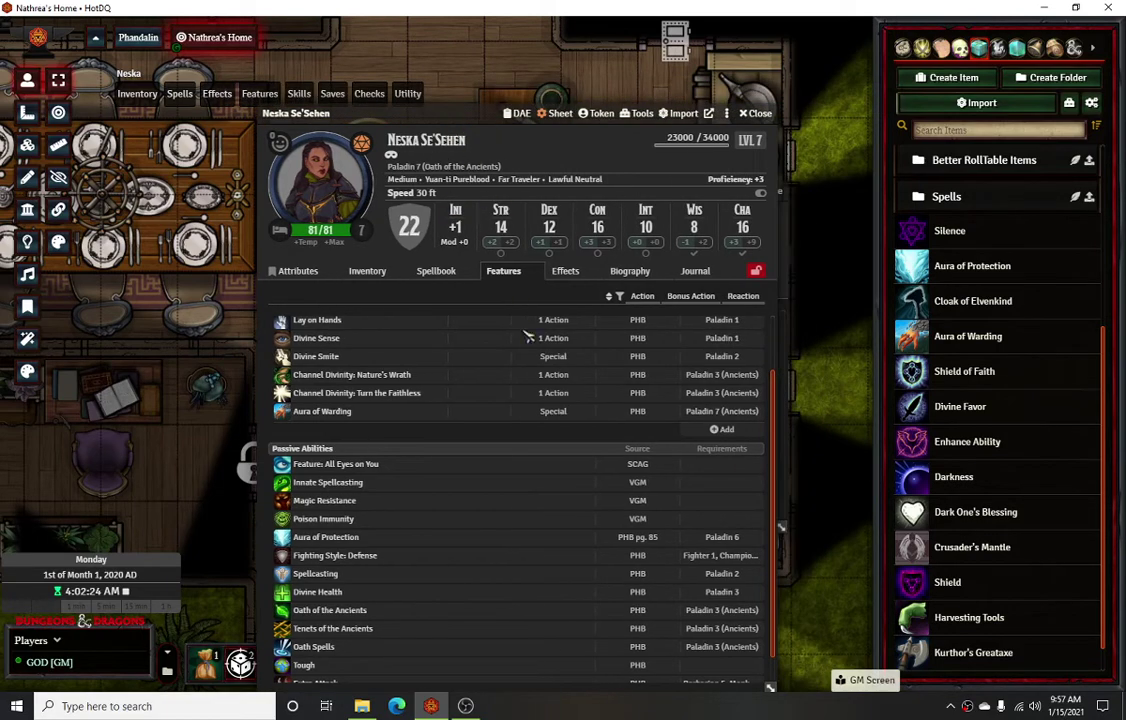
Toggle the Aura of Protection/Warding effect active, then close the paladin's sheet and item sheet.
right_click(588, 412)
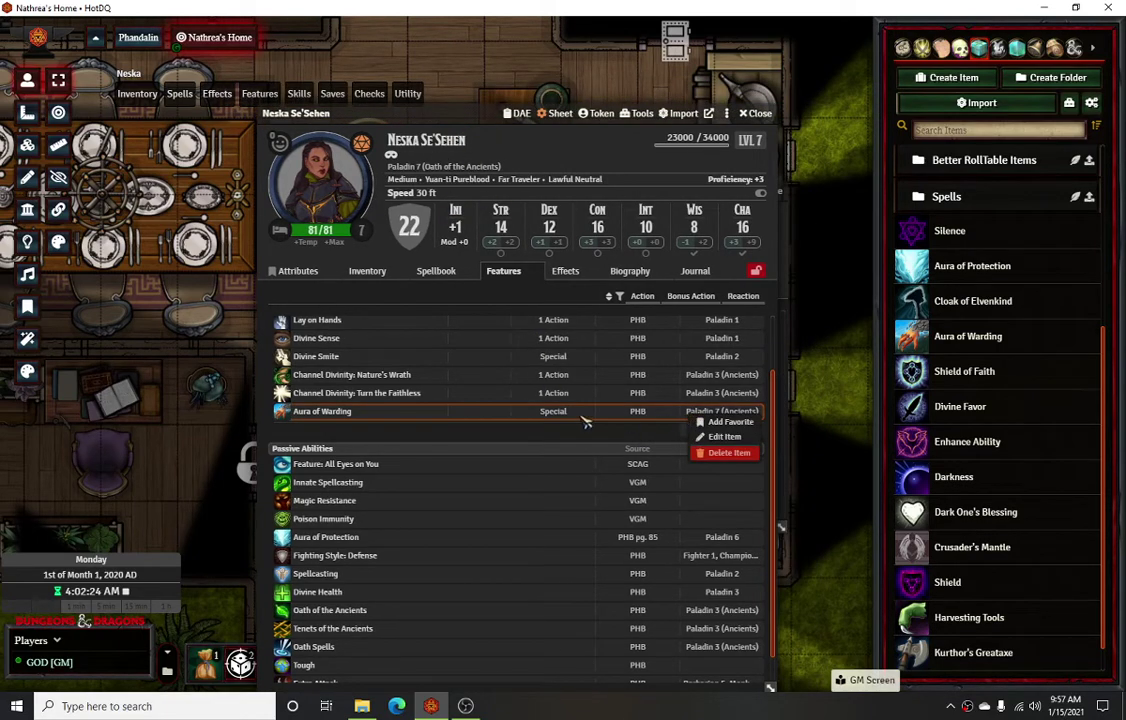
click(565, 271)
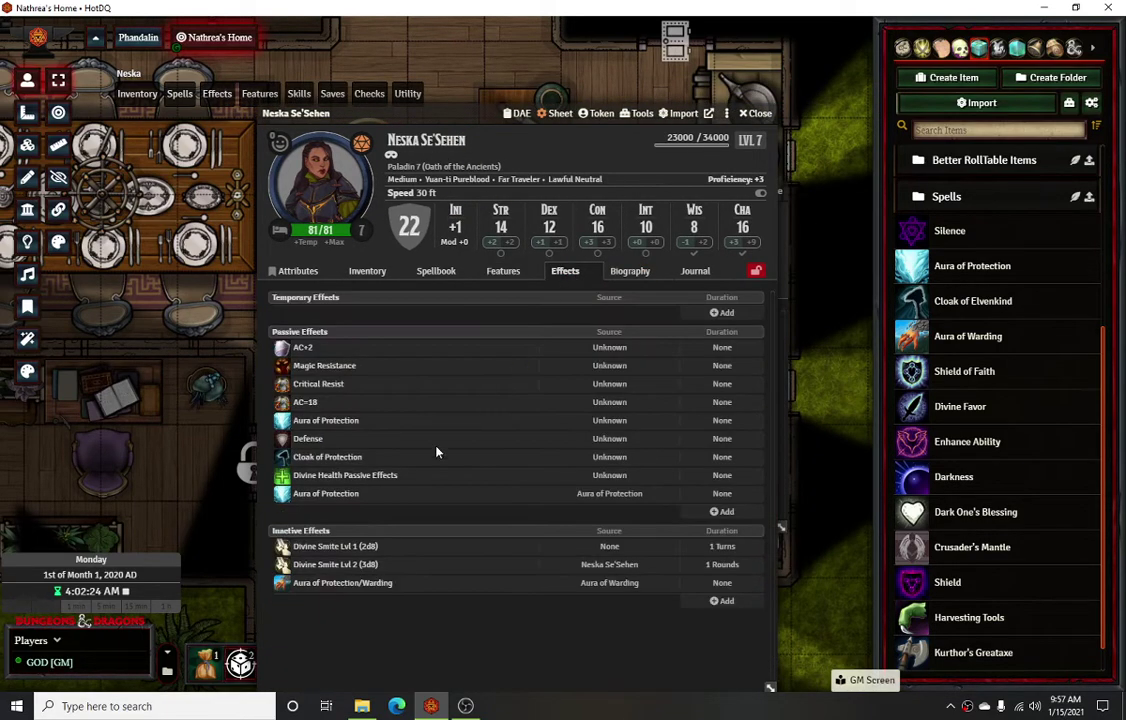
right_click(372, 580)
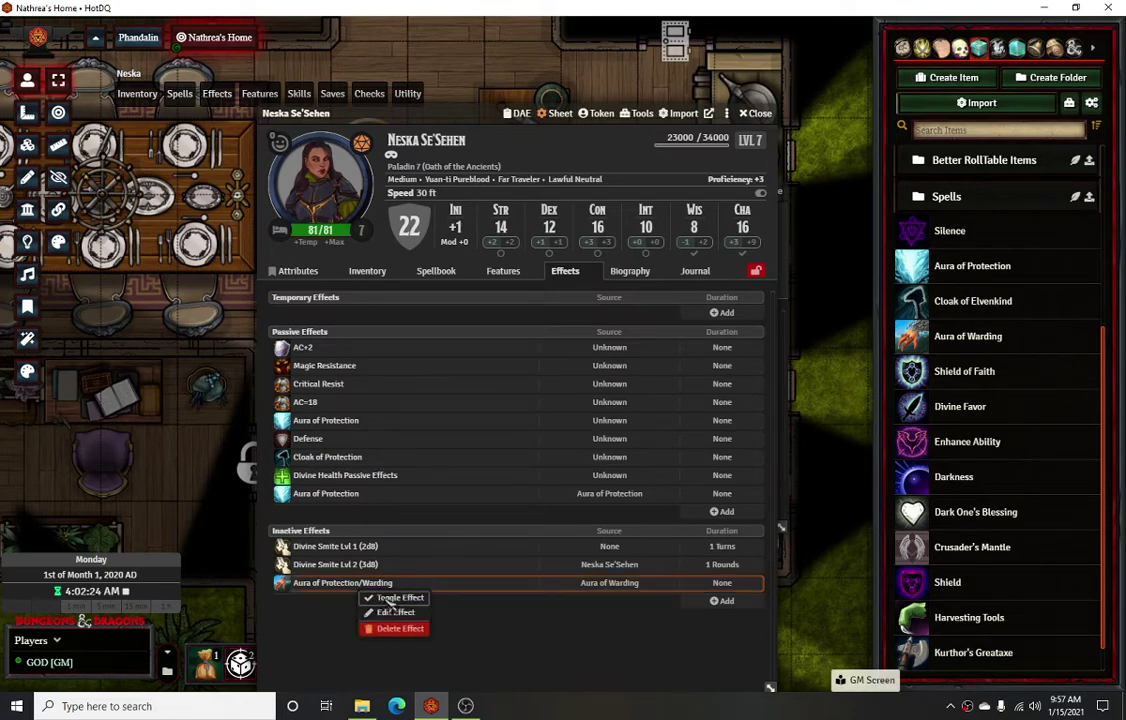
click(392, 598)
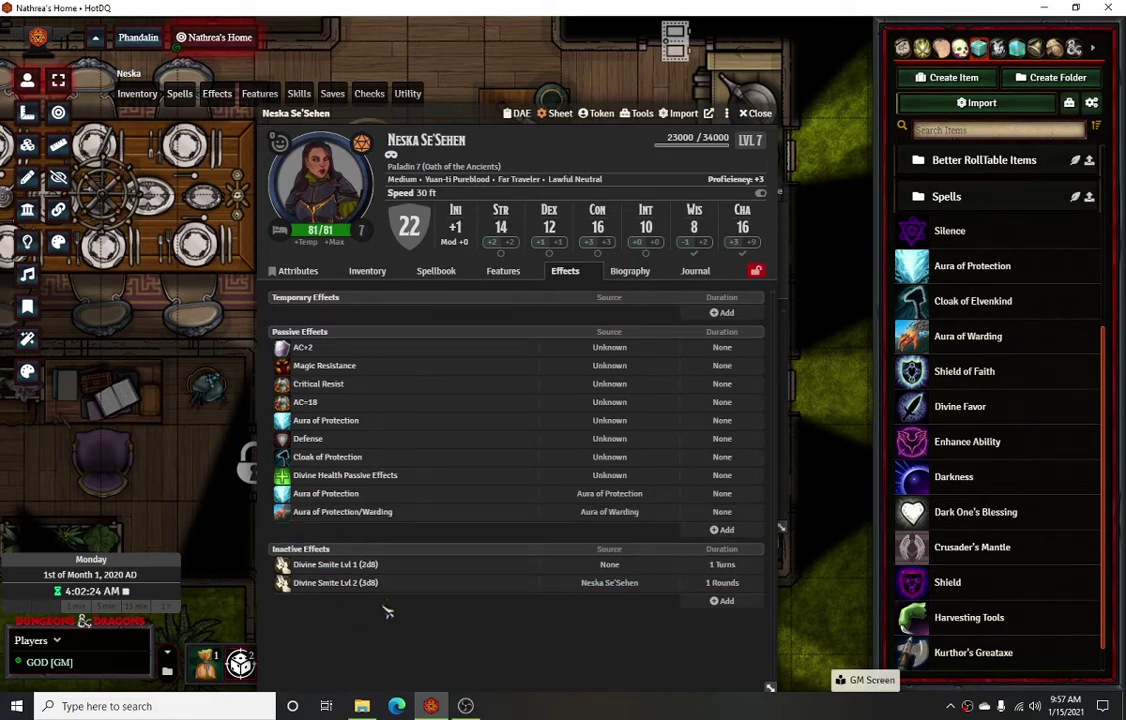
click(757, 114)
click(759, 188)
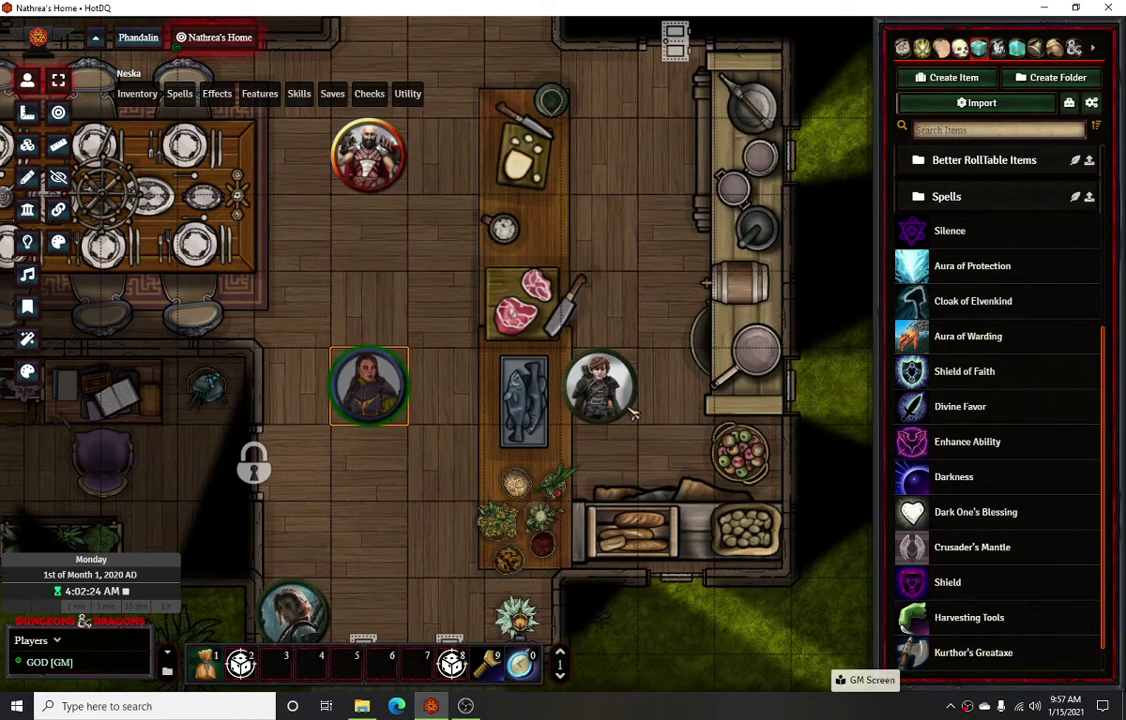
Open Bors's sheet to check his current effects, then shrink and collapse it aside.
drag(446, 421, 568, 416)
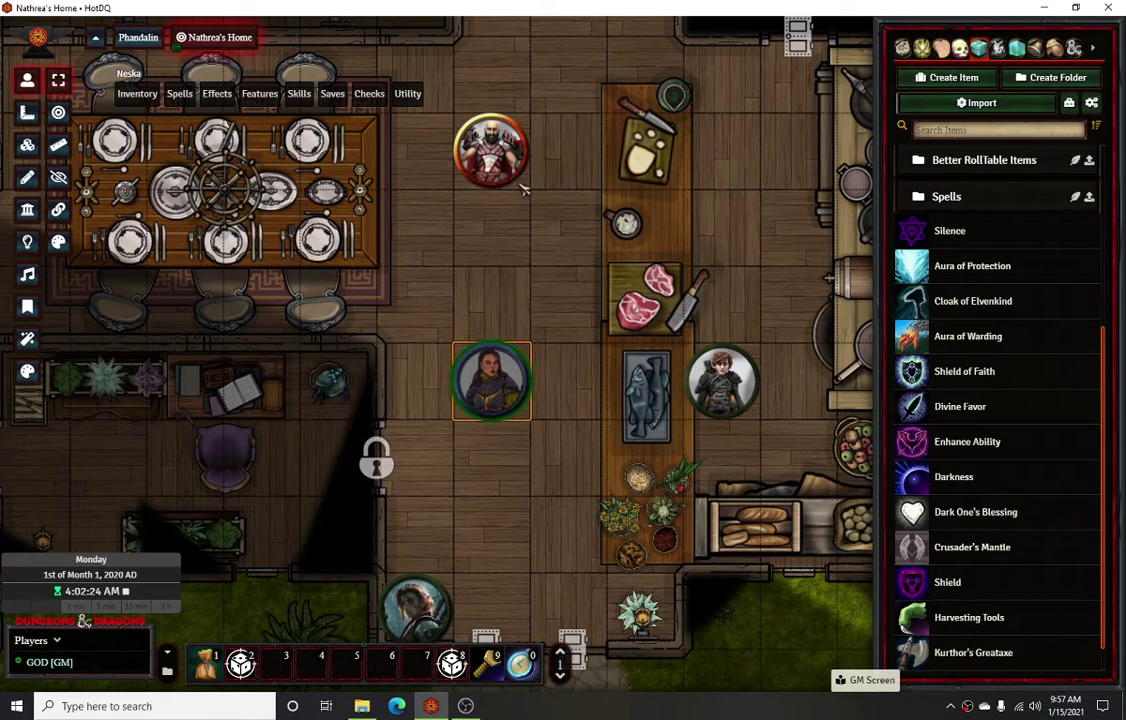
double_click(500, 158)
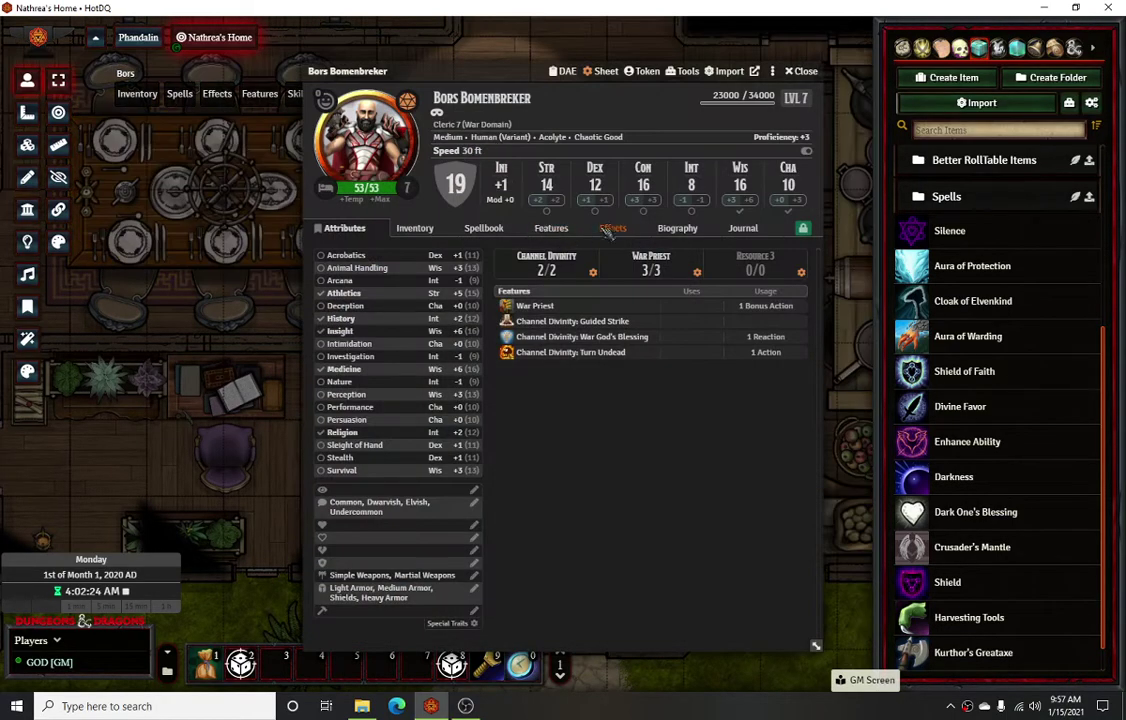
click(611, 228)
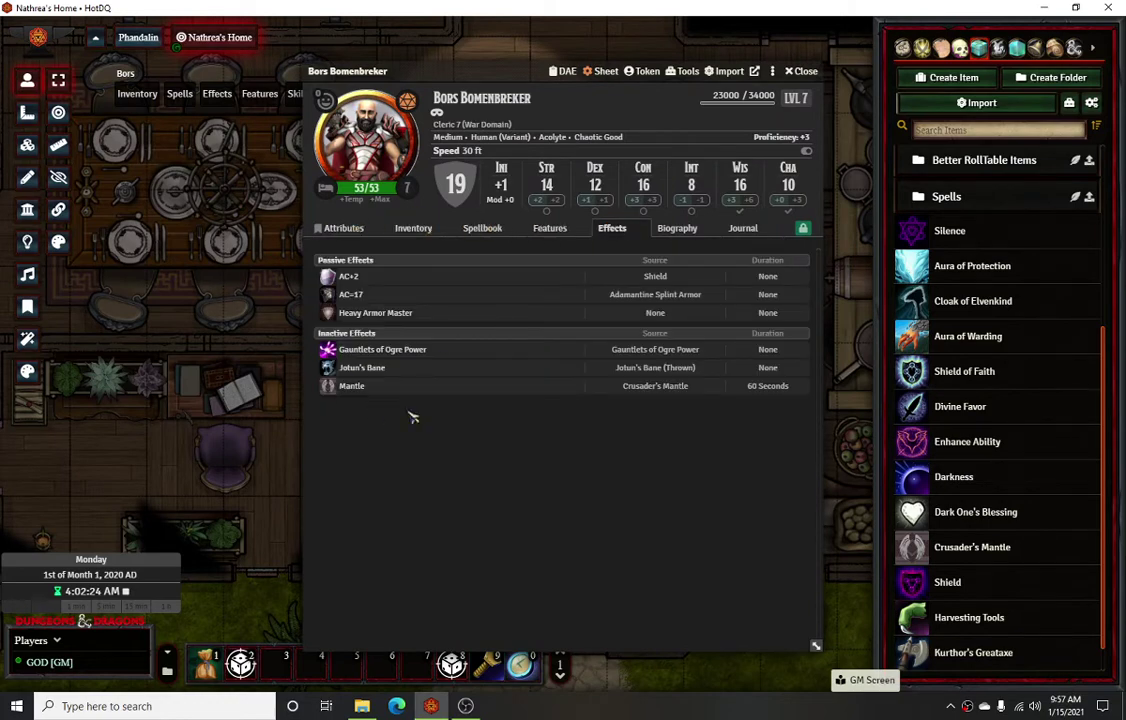
drag(450, 71, 147, 62)
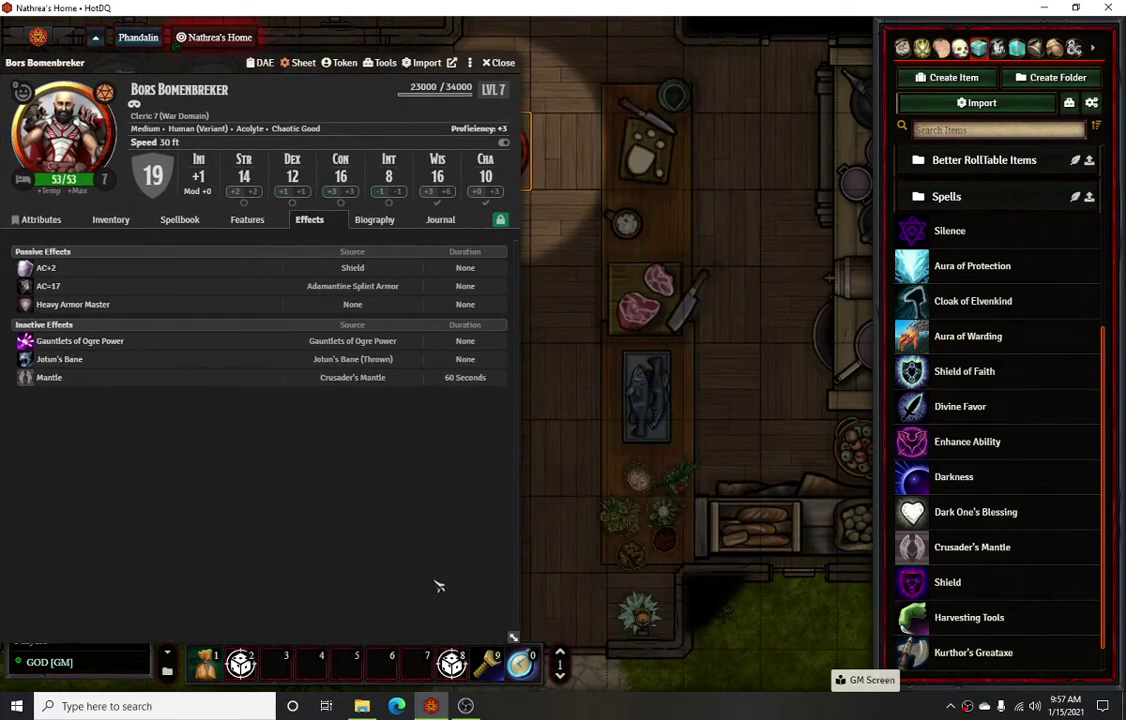
drag(513, 637, 471, 619)
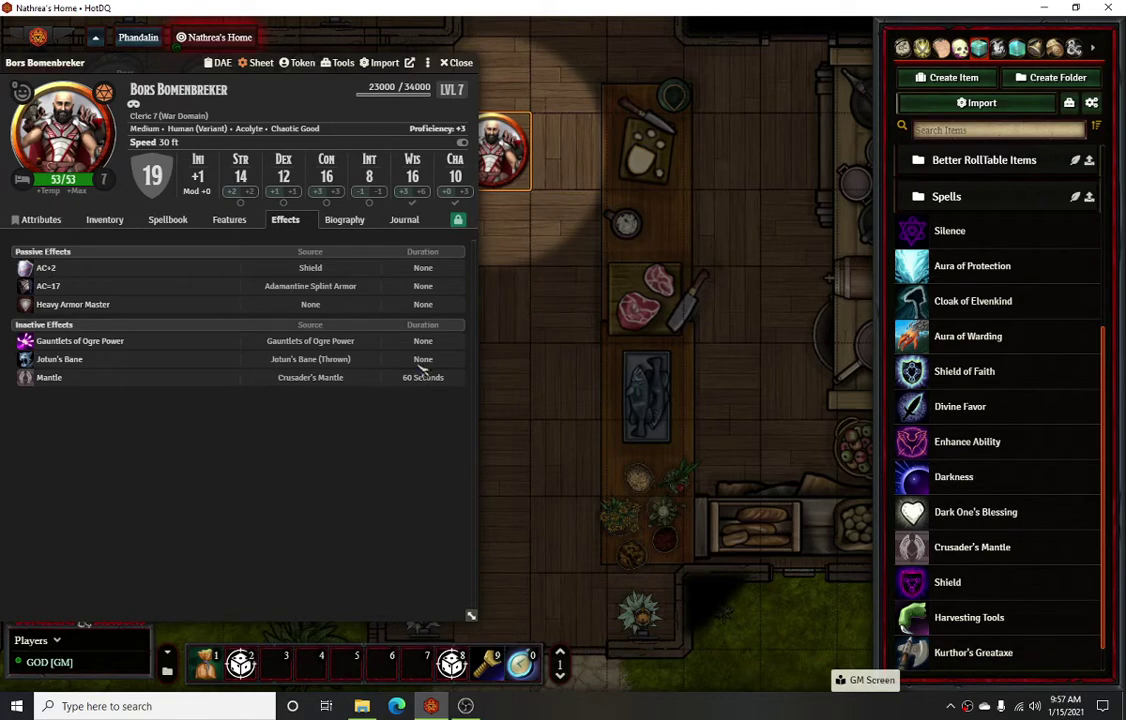
double_click(174, 68)
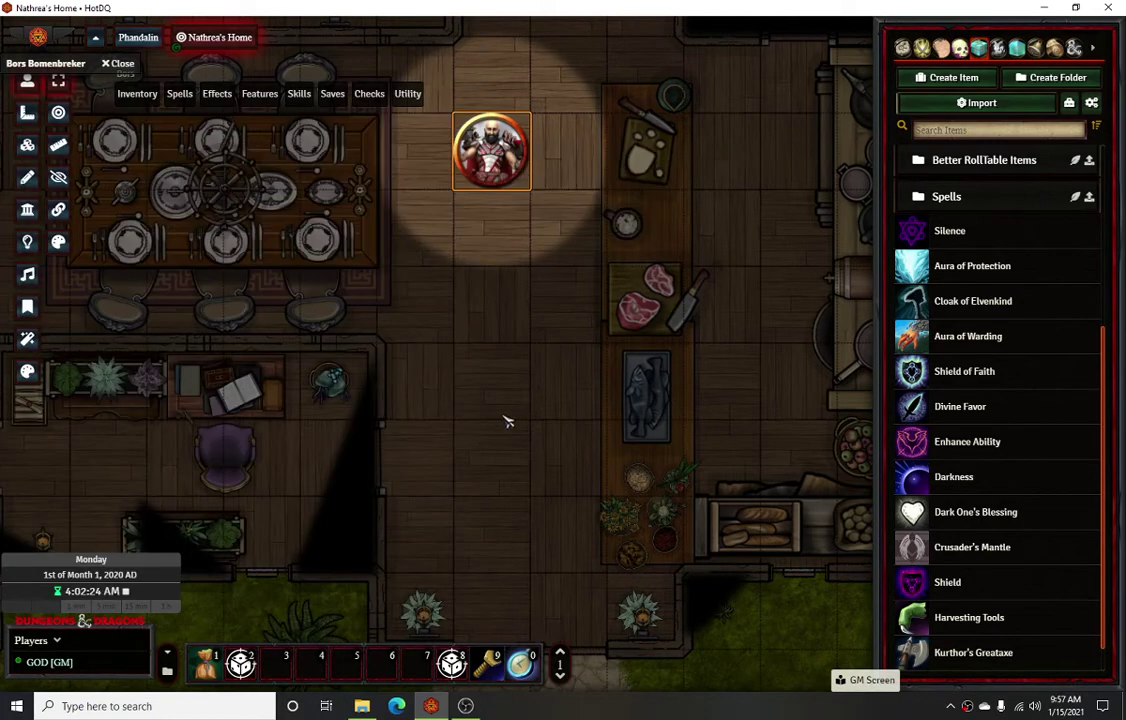
Move Neska's token up toward Bors and review his attributes and resistances.
click(498, 396)
key(Up)
key(Up)
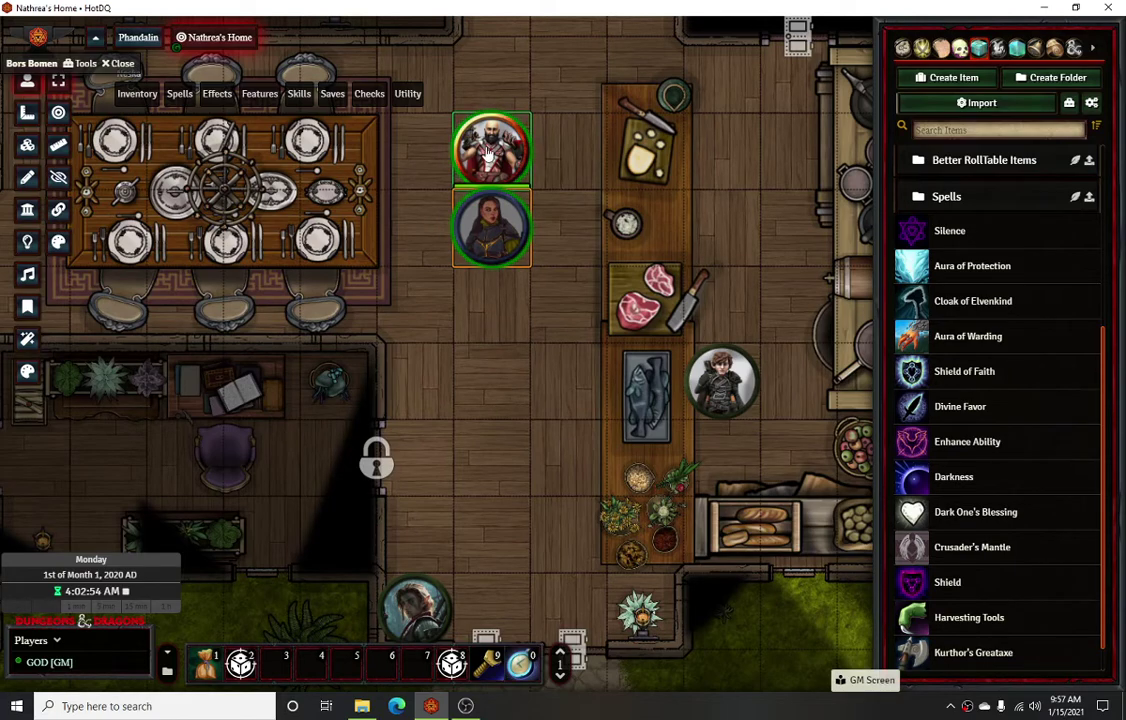
double_click(460, 125)
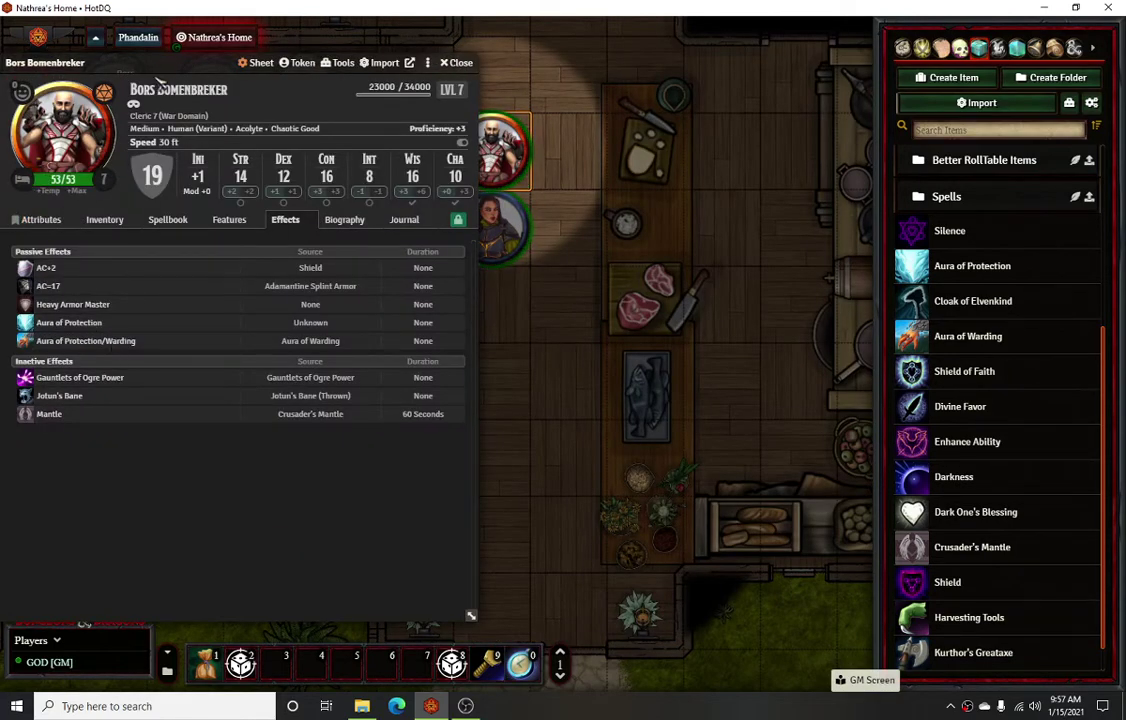
click(101, 217)
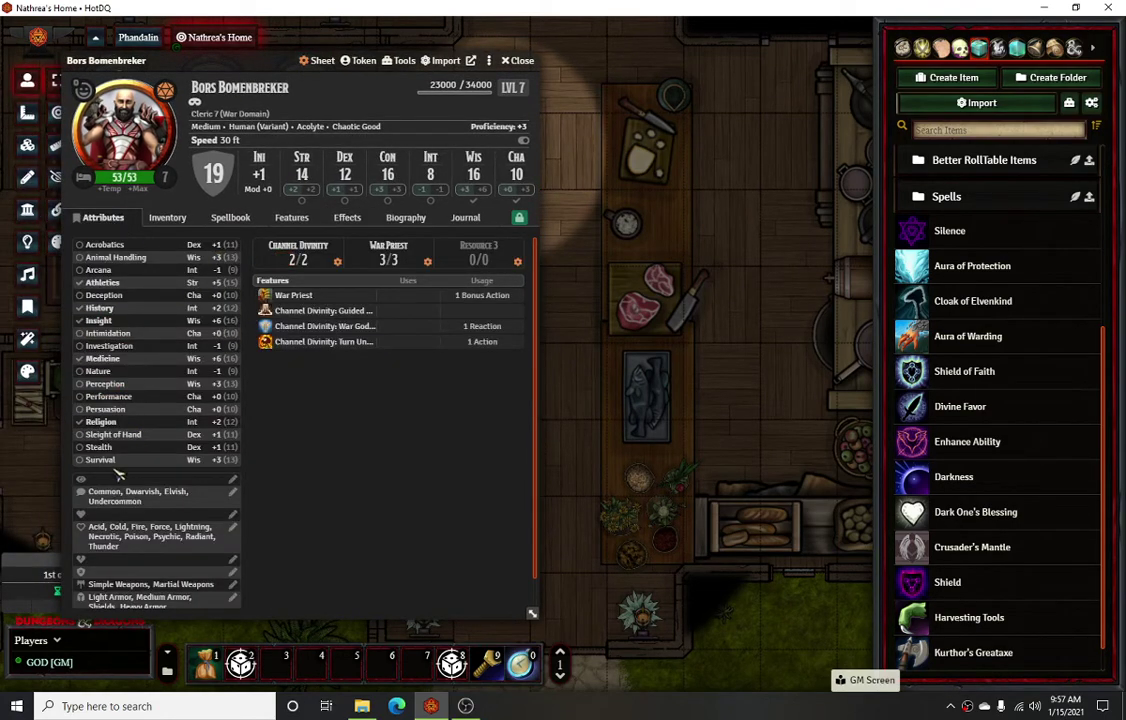
scroll(144, 550, down, 1)
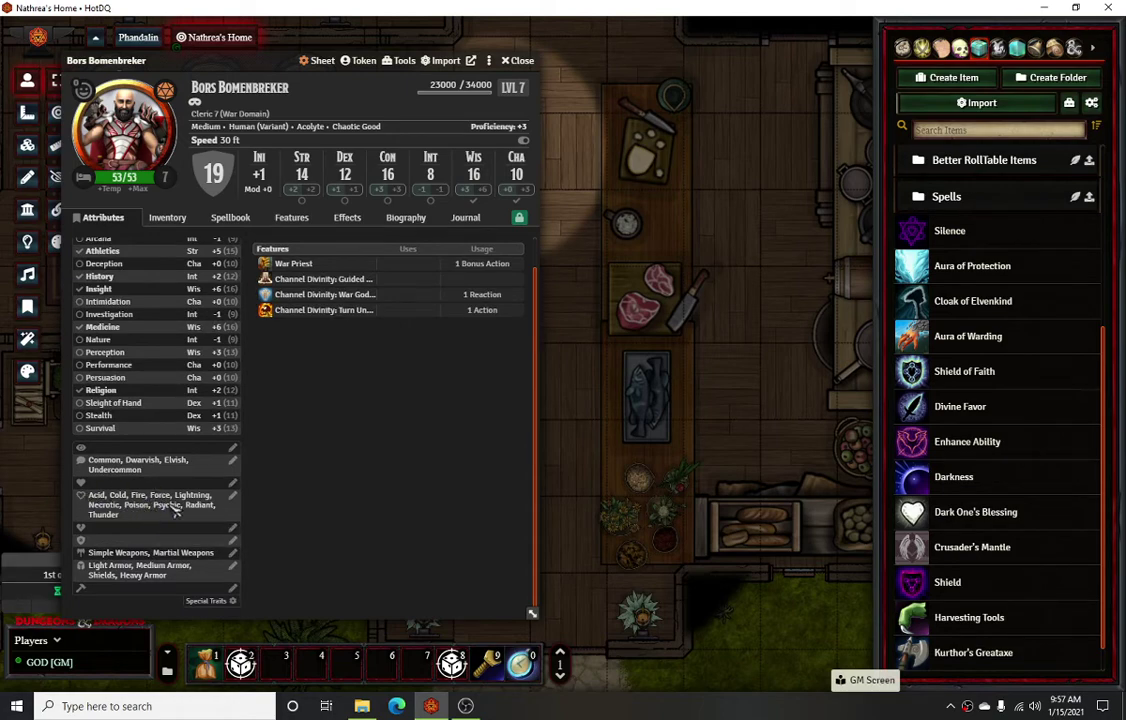
drag(191, 64, 129, 76)
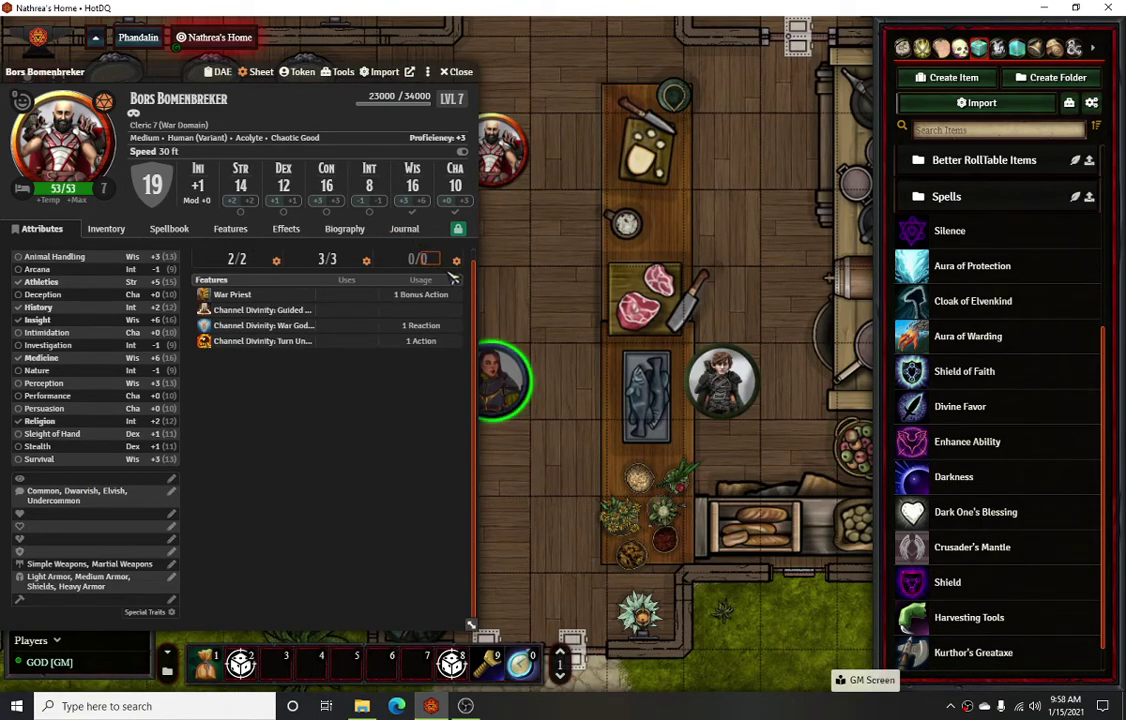
Settle Neska's token just below Bors and confirm he shows both auras in Effects.
click(505, 376)
key(Up)
key(Up)
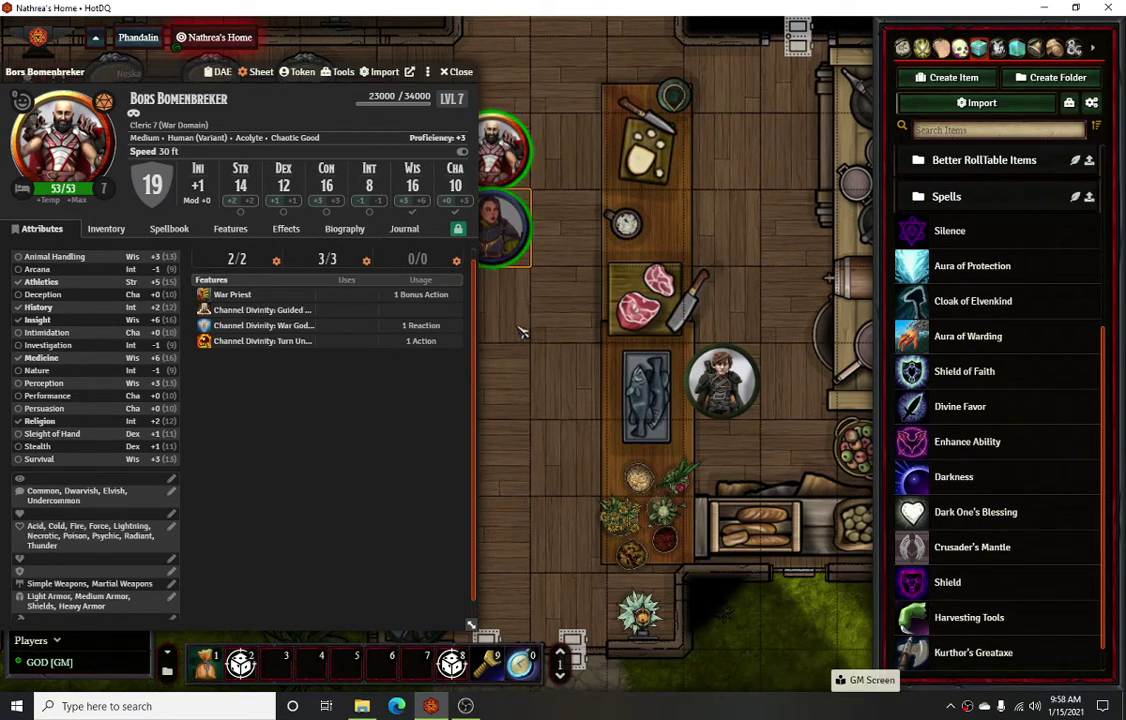
key(Down)
key(Down)
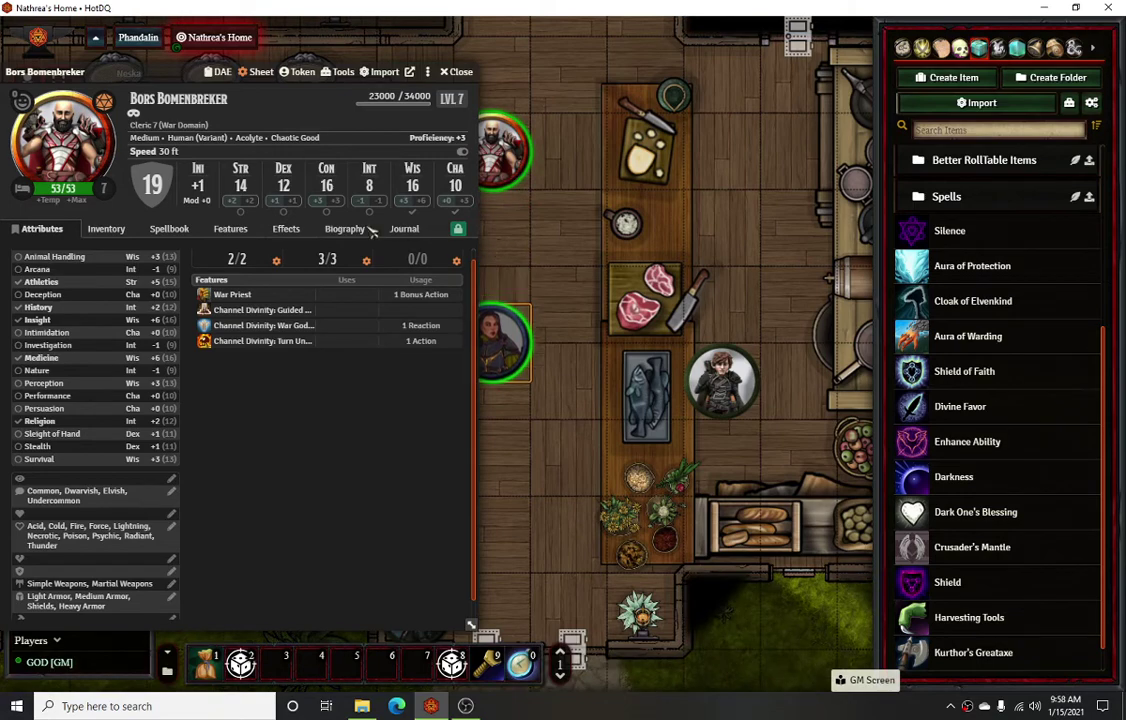
key(Up)
key(Up)
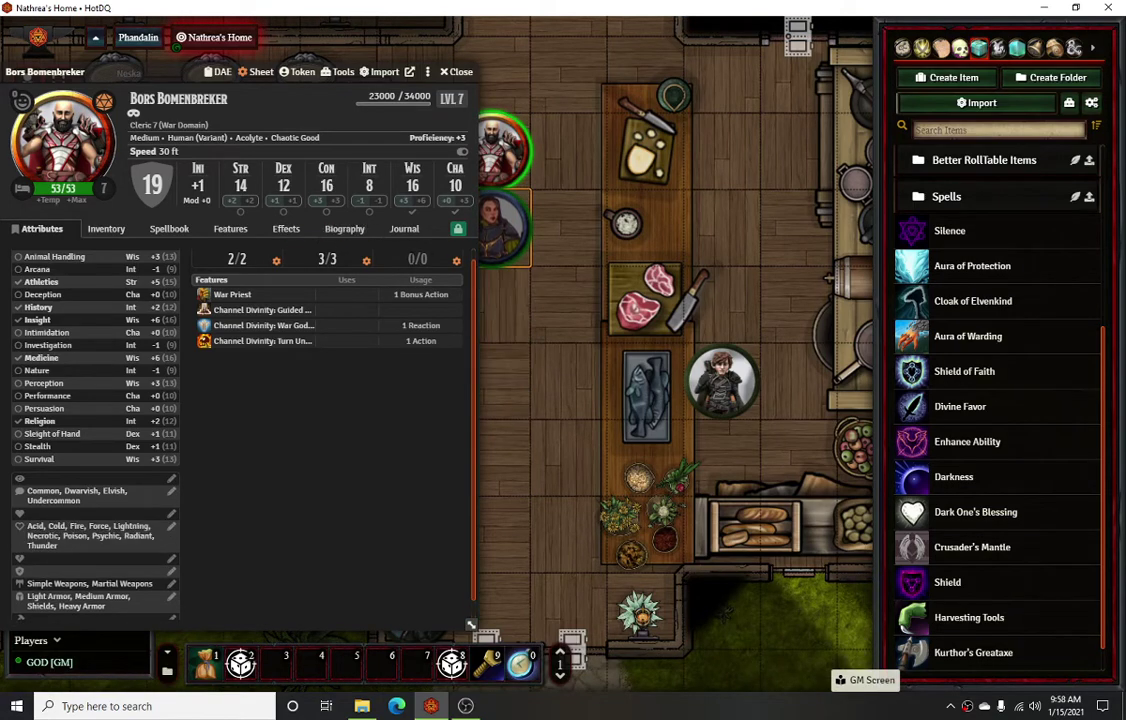
key(Escape)
click(287, 229)
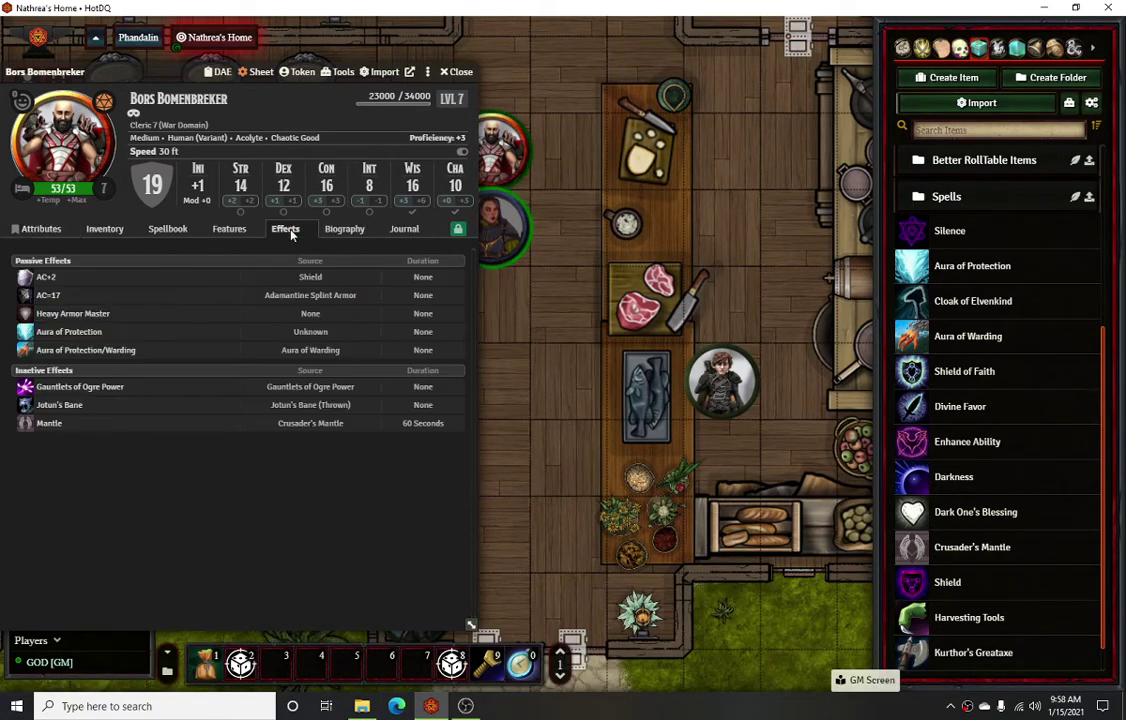
key(Escape)
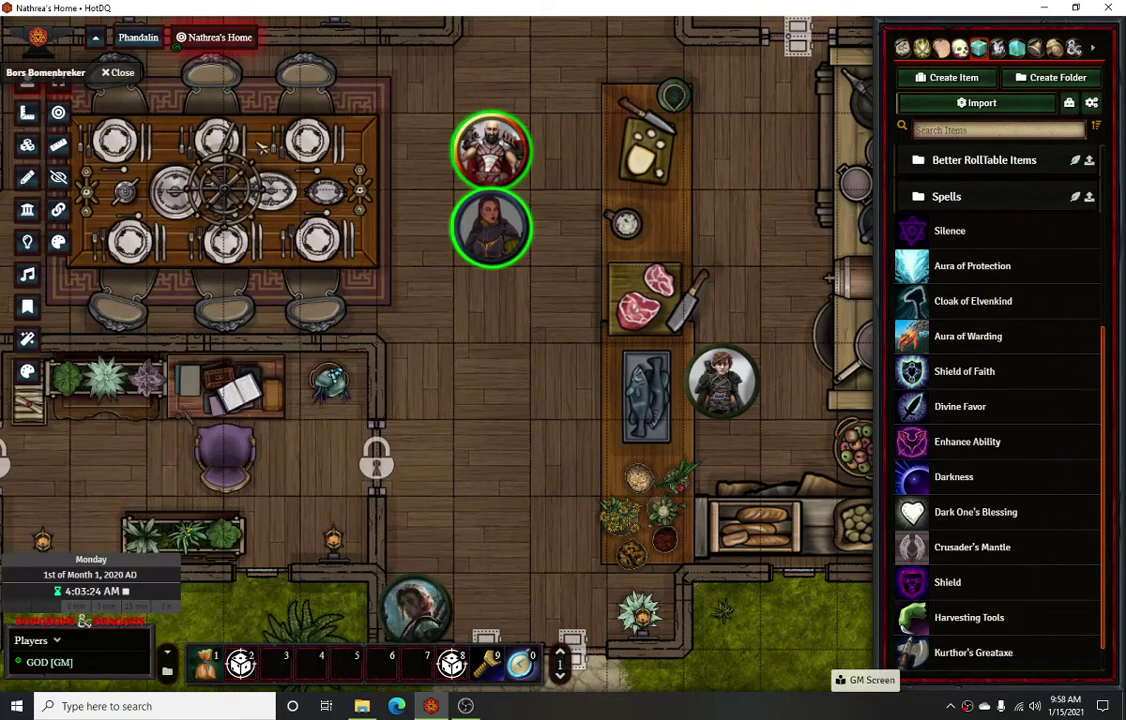
Open Configure Settings, then move Neska's token beside the fish table.
click(505, 242)
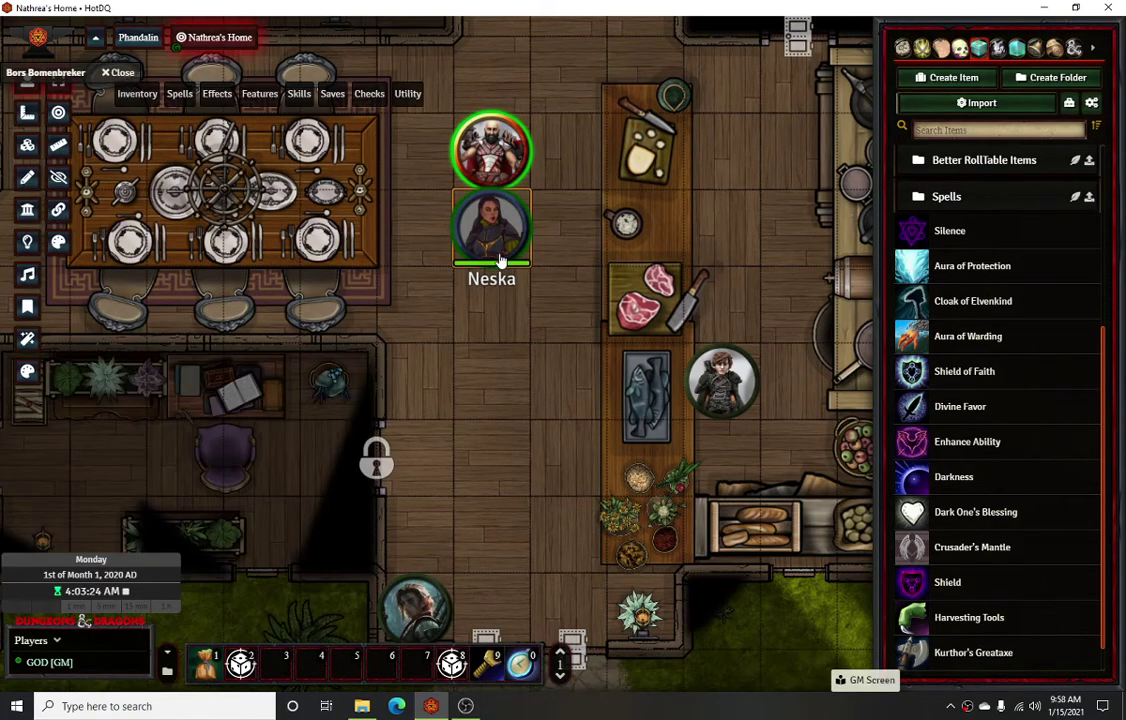
click(938, 47)
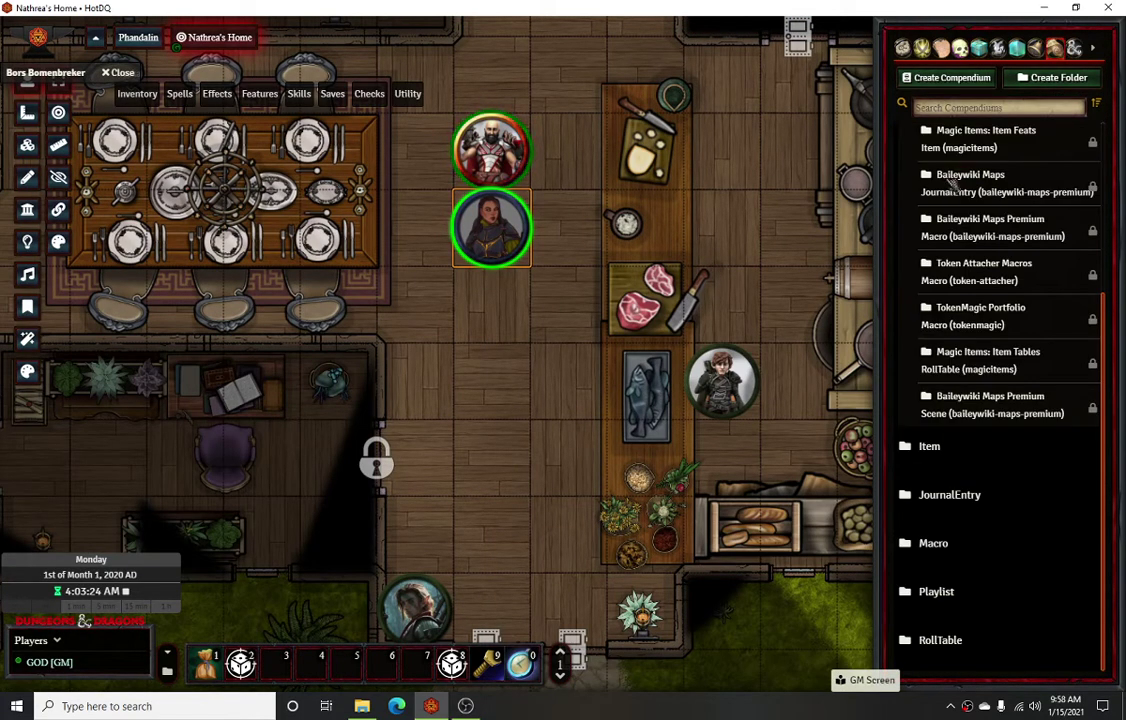
click(1073, 48)
click(928, 219)
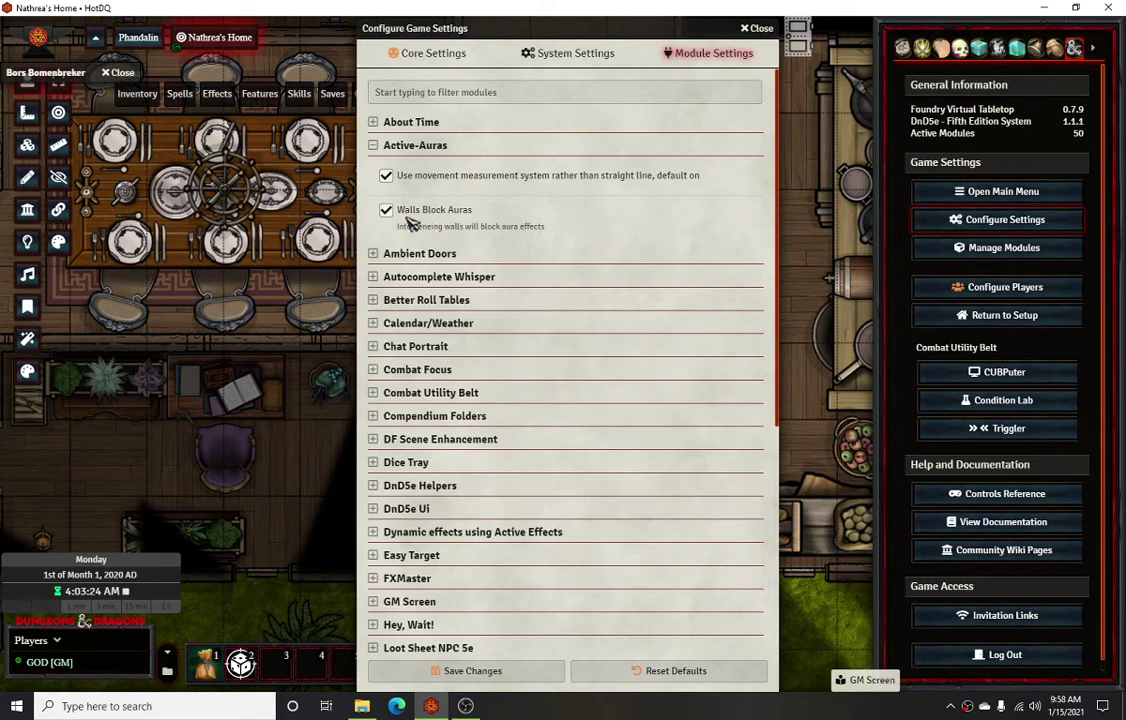
double_click(568, 29)
drag(494, 240, 571, 358)
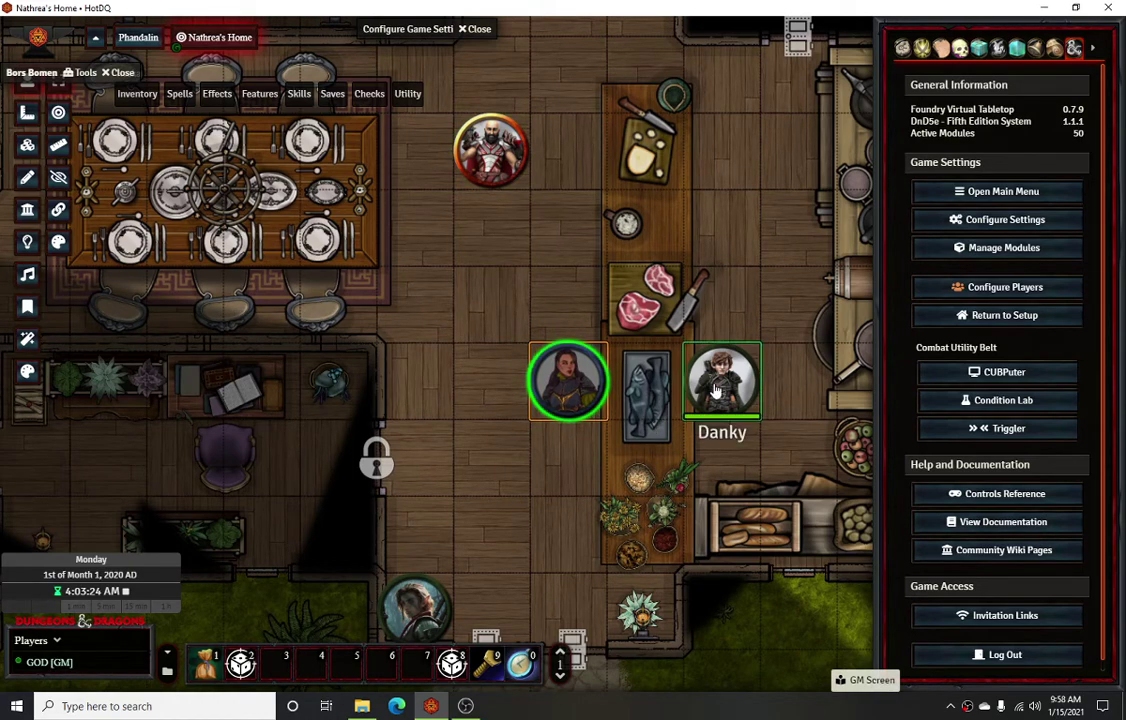
Uncheck Active-Auras 'Walls Block Auras' and save the module settings.
double_click(415, 29)
click(386, 211)
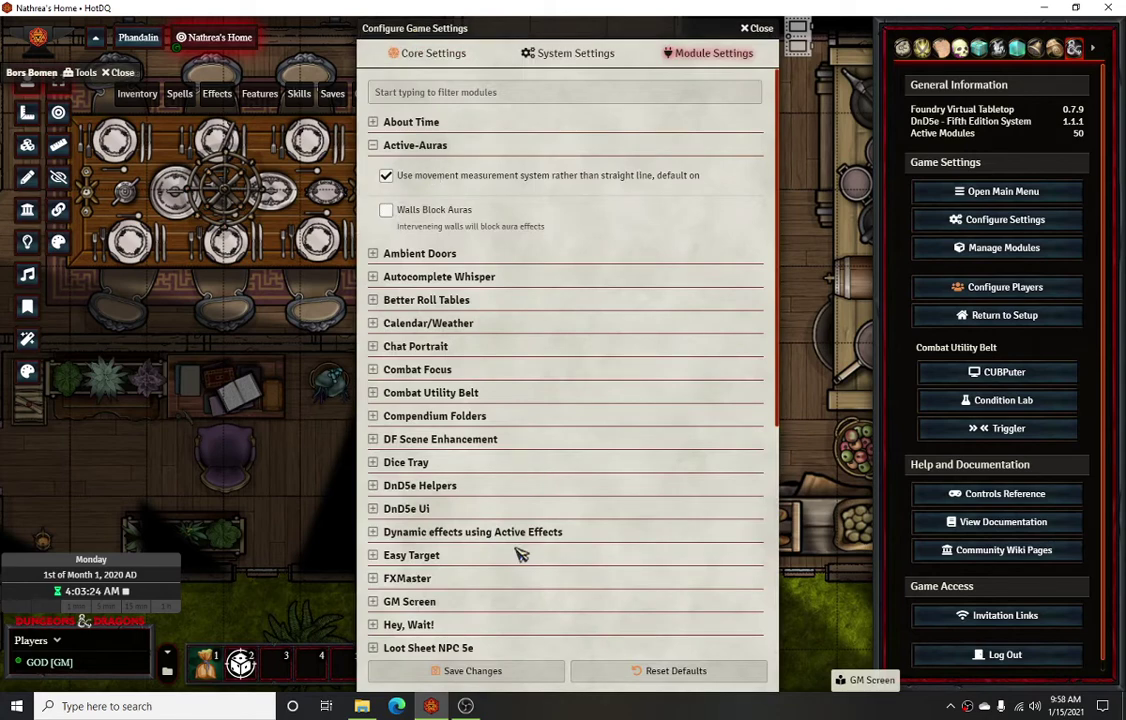
click(475, 671)
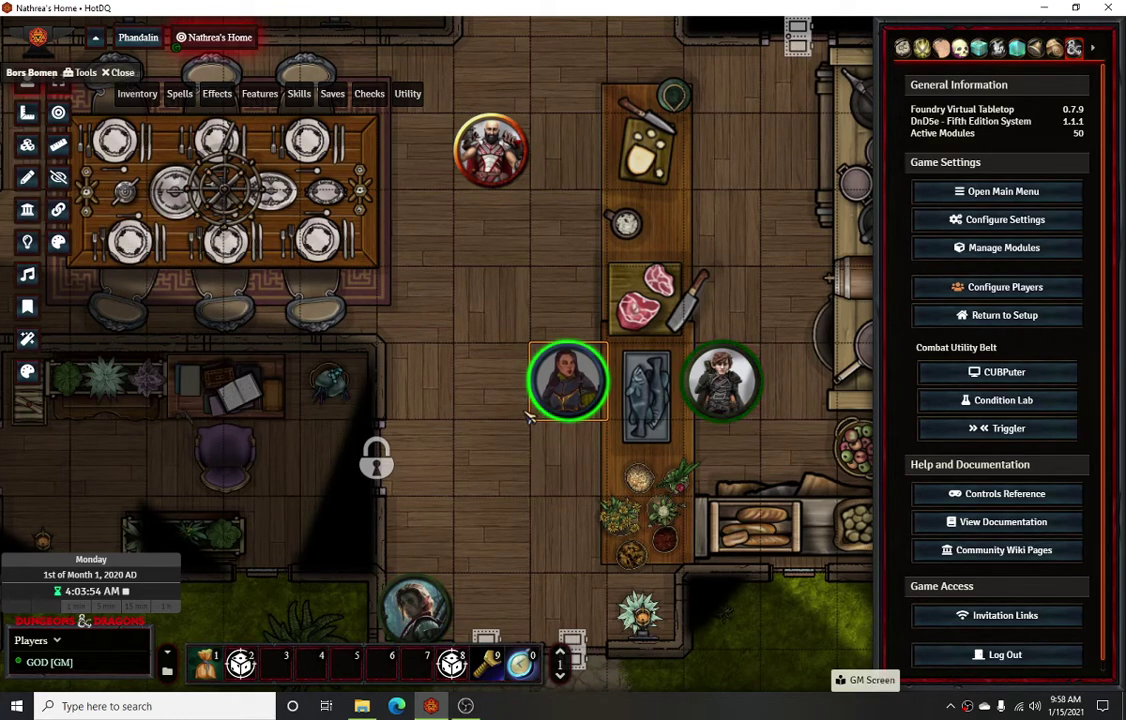
Move Neska's token two squares left and one down, then review her sheet's Features tab.
key(Left)
key(Left)
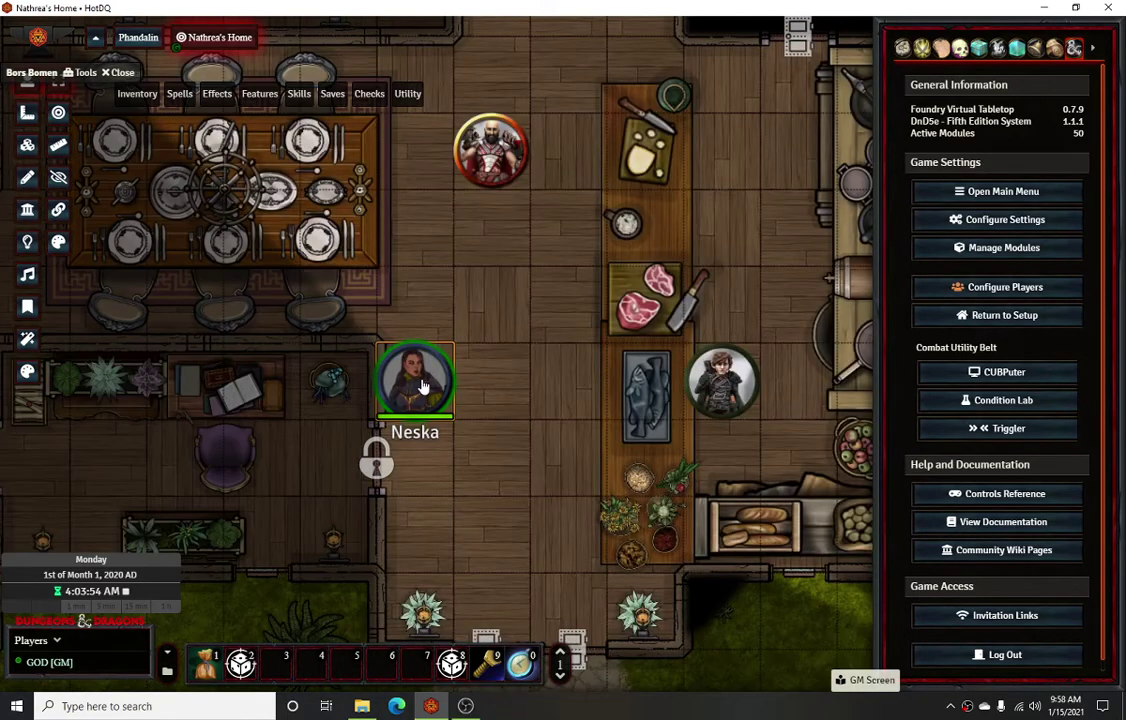
key(Down)
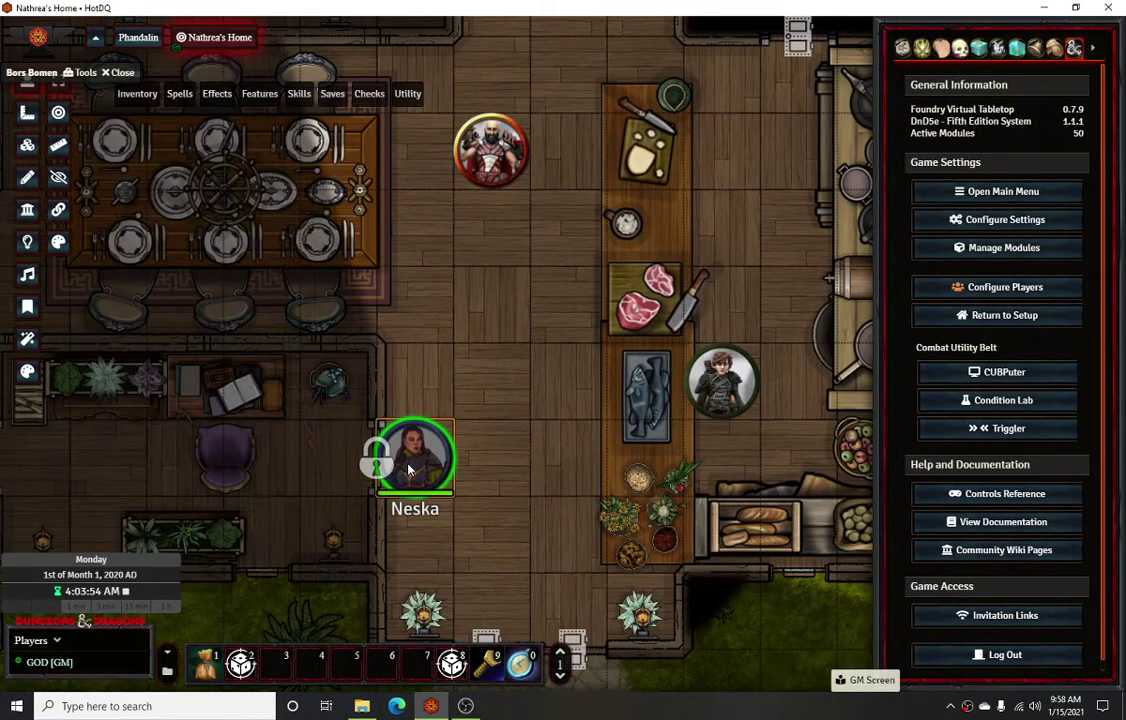
double_click(408, 470)
click(433, 272)
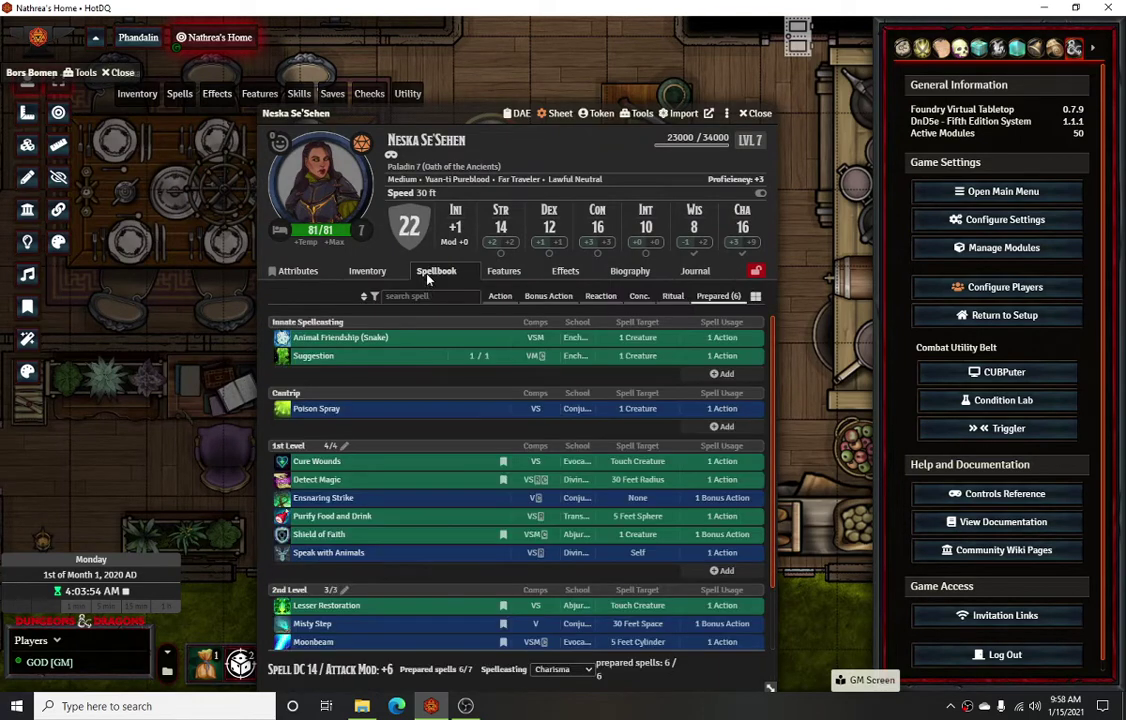
click(367, 271)
click(503, 272)
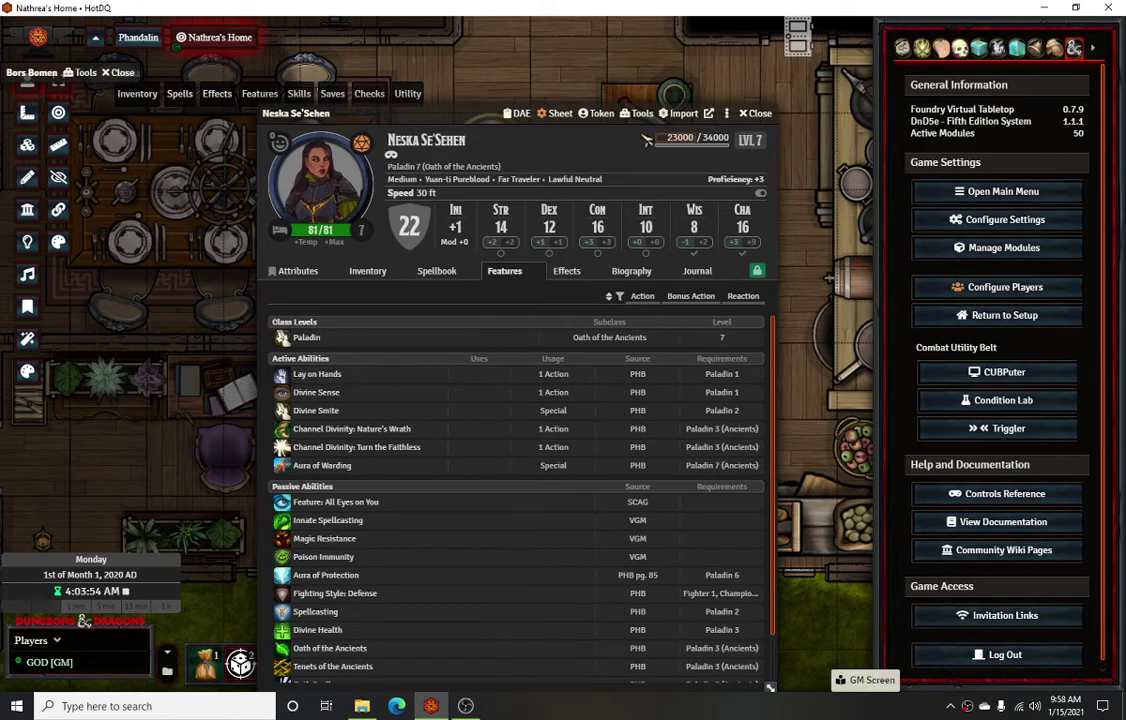
key(Escape)
Drag Neska's token down the corridor, about 10 ft further below Bors.
drag(410, 455, 497, 308)
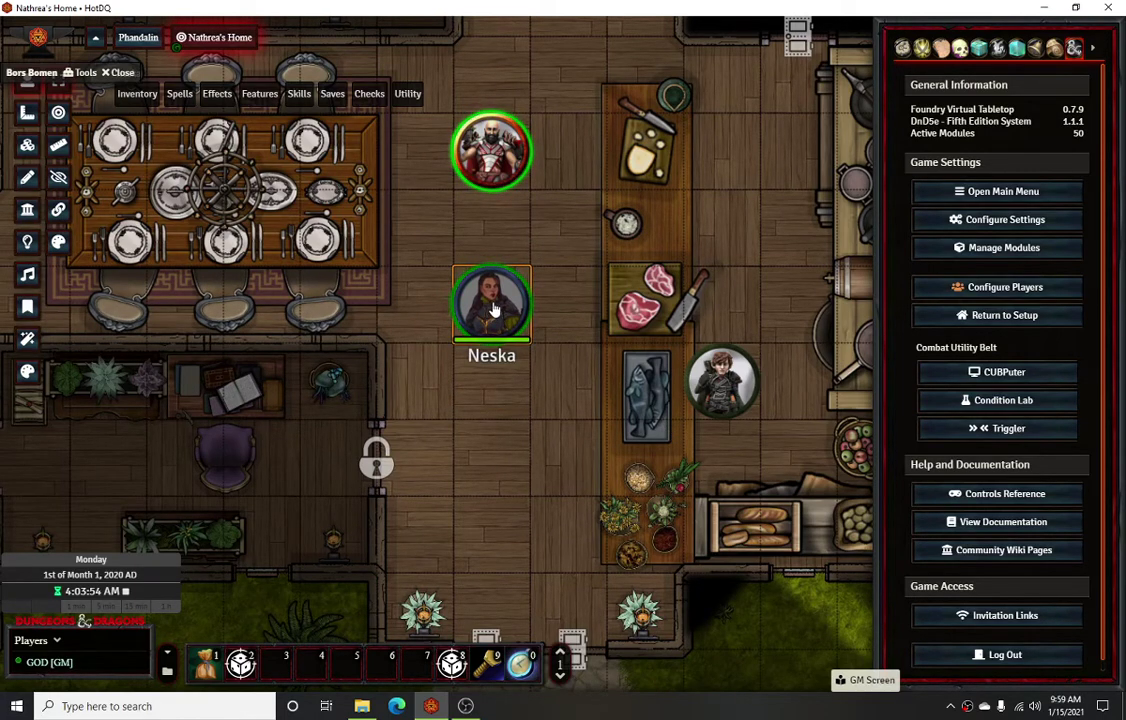
scroll(565, 371, down, 2)
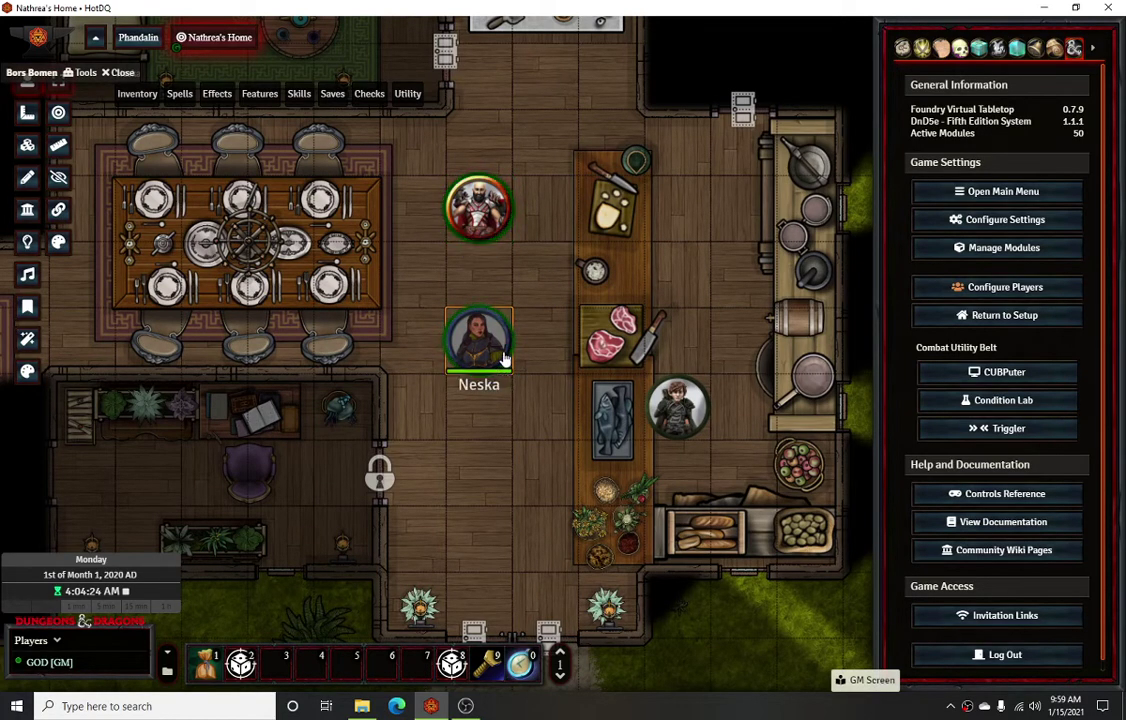
click(468, 198)
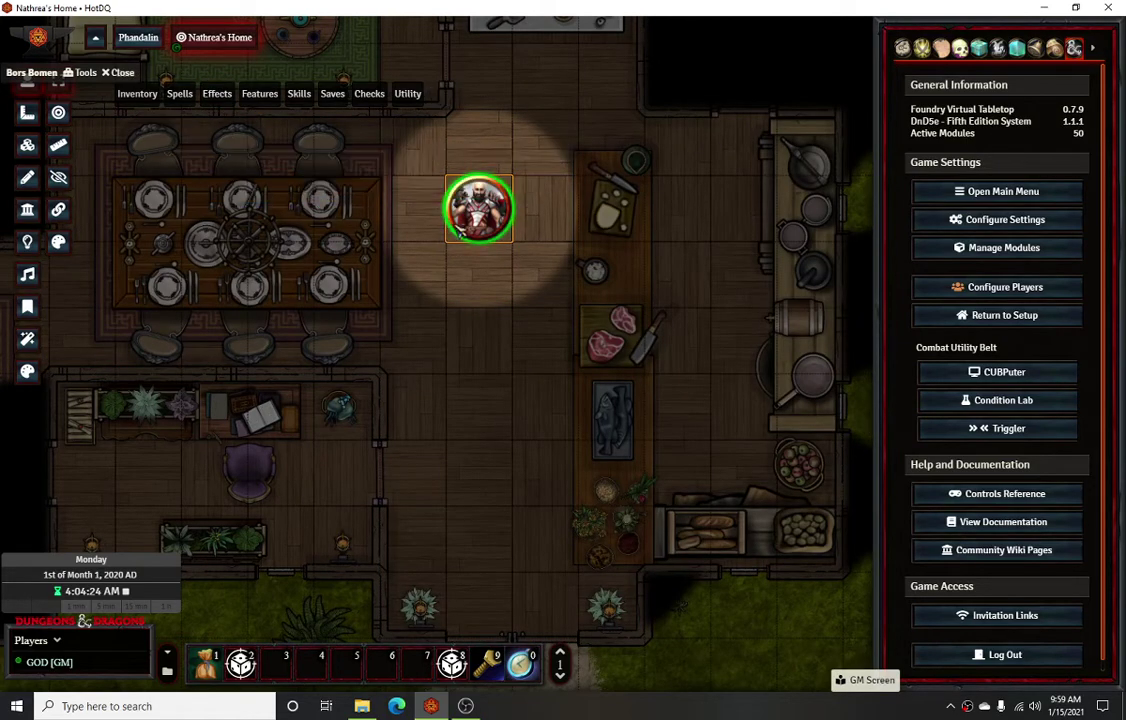
click(570, 275)
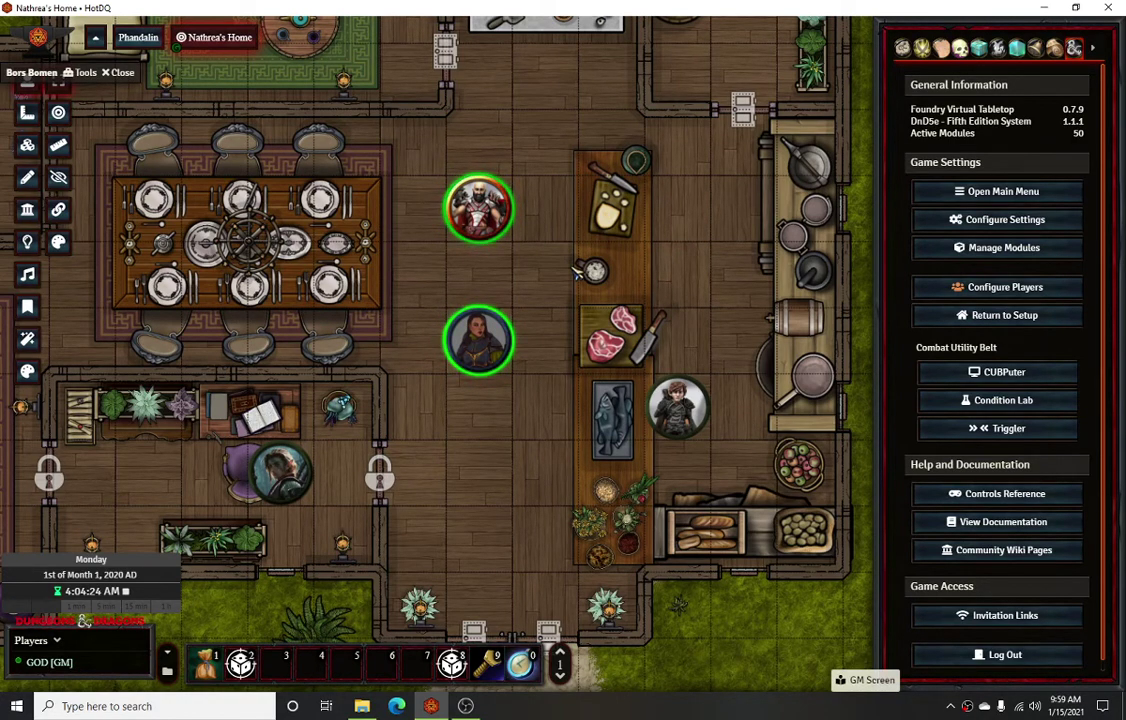
drag(479, 340, 470, 460)
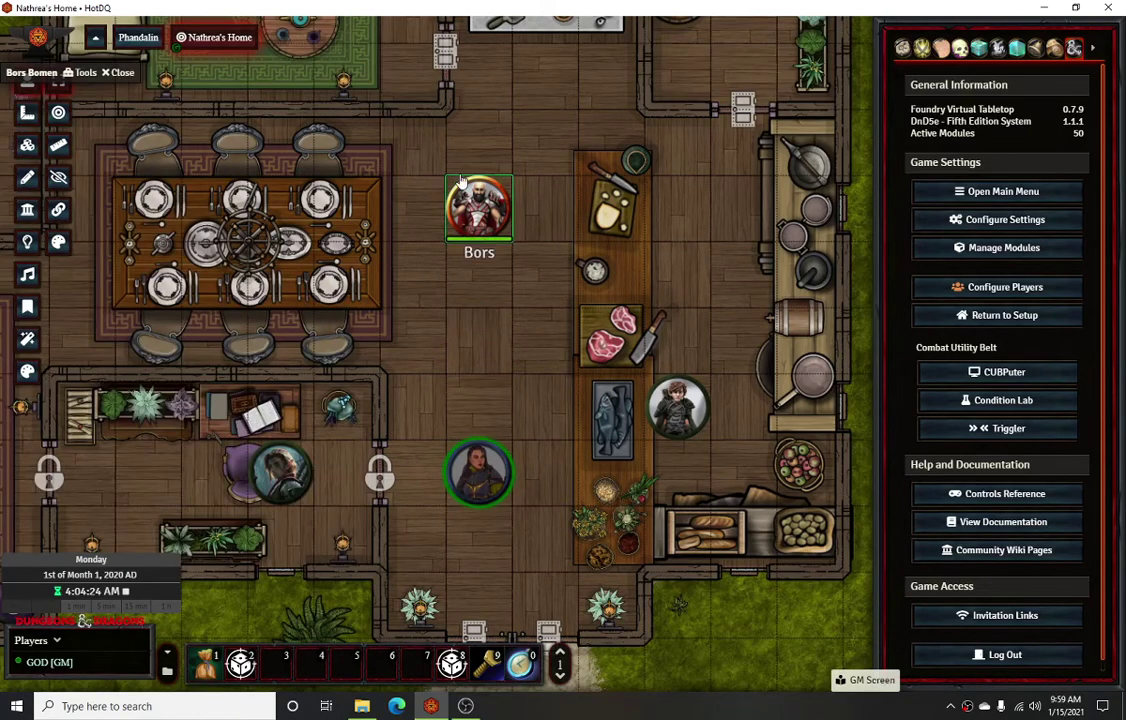
double_click(484, 210)
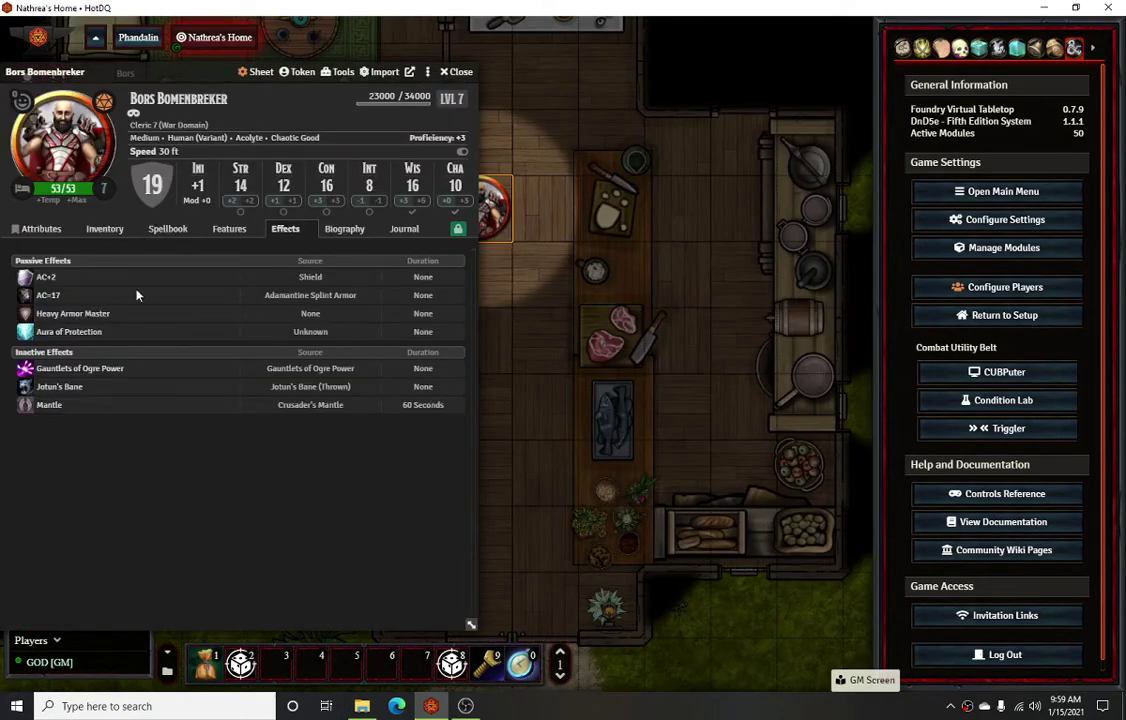
click(168, 228)
scroll(147, 377, down, 3)
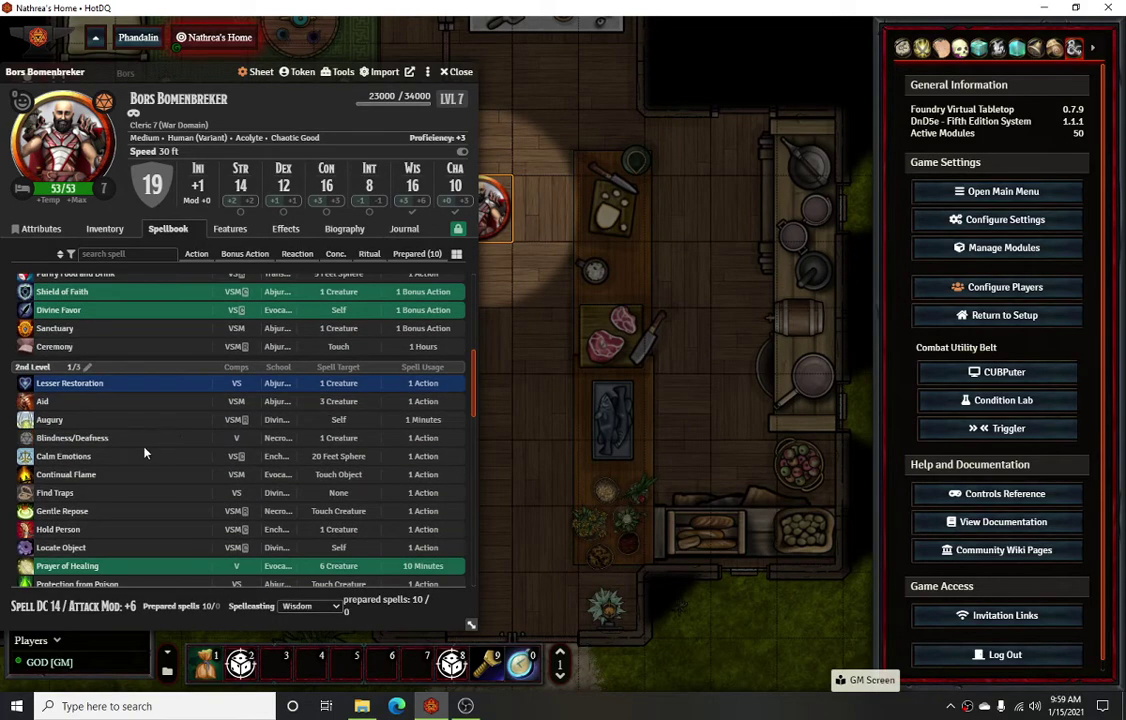
scroll(117, 406, down, 5)
scroll(117, 406, down, 5)
scroll(99, 345, up, 3)
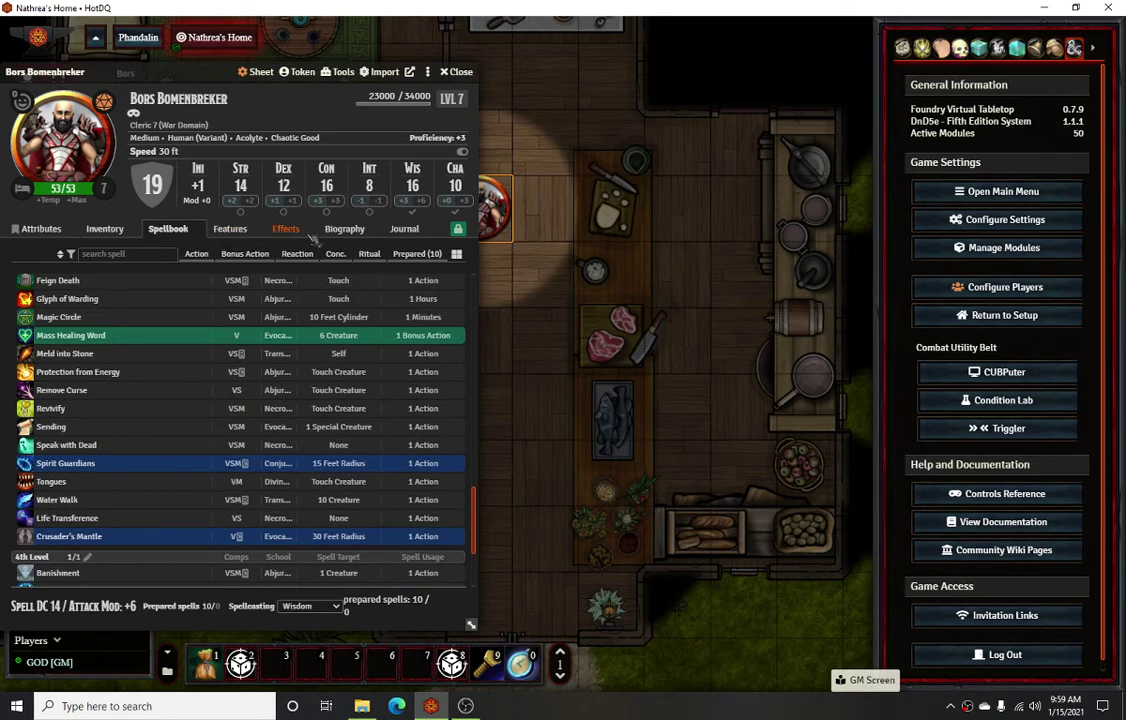
click(416, 254)
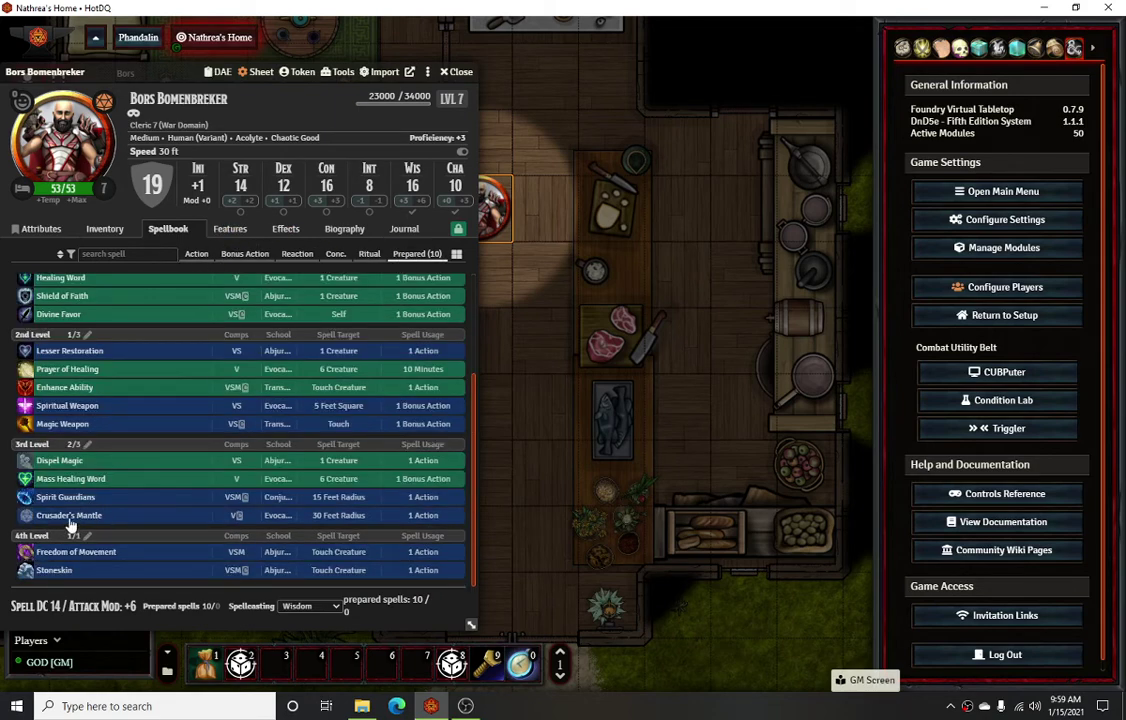
click(85, 516)
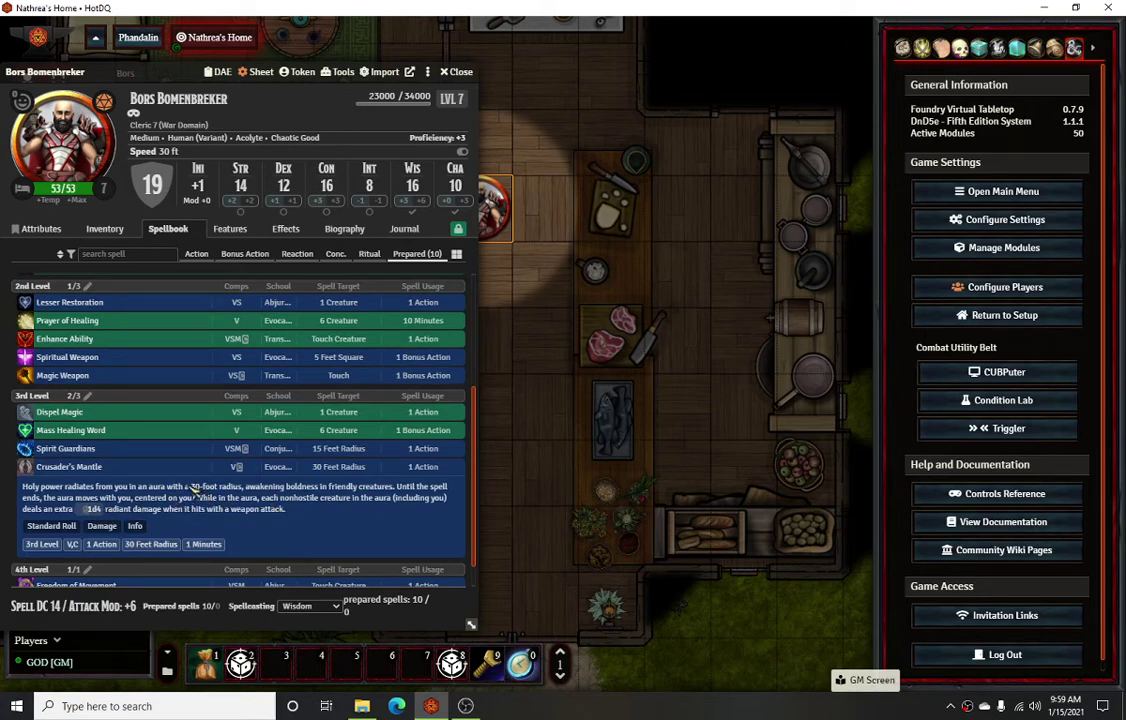
scroll(123, 383, up, 1)
scroll(123, 383, up, 4)
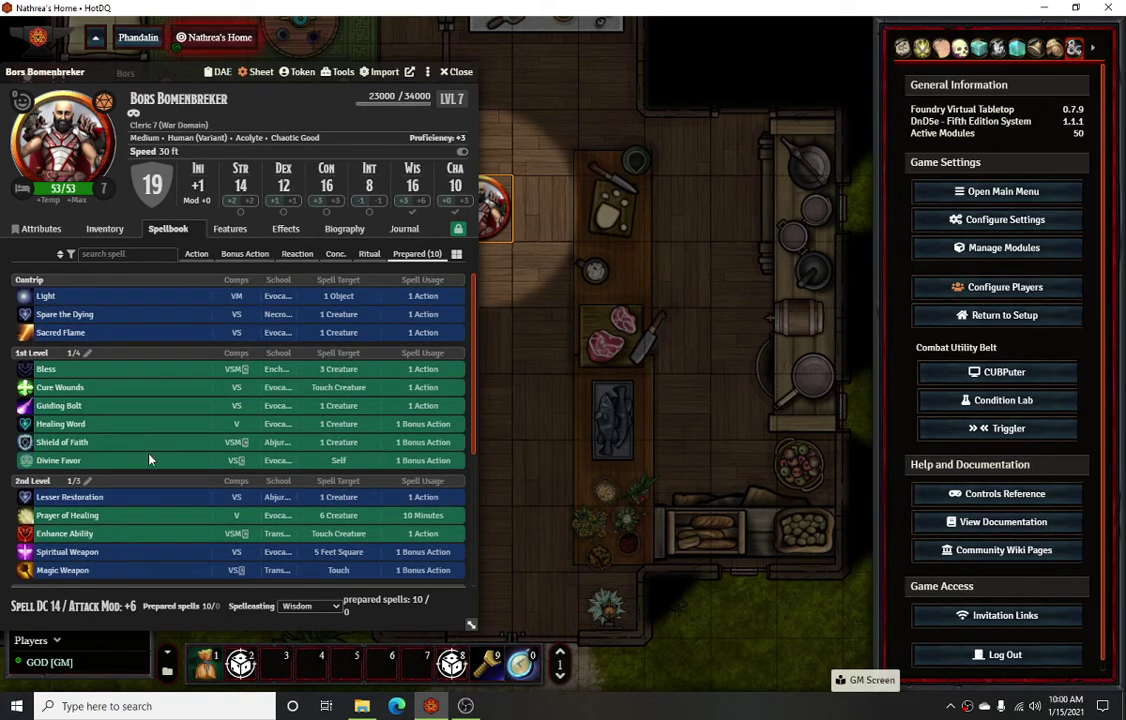
scroll(150, 460, down, 4)
scroll(151, 462, up, 4)
click(464, 73)
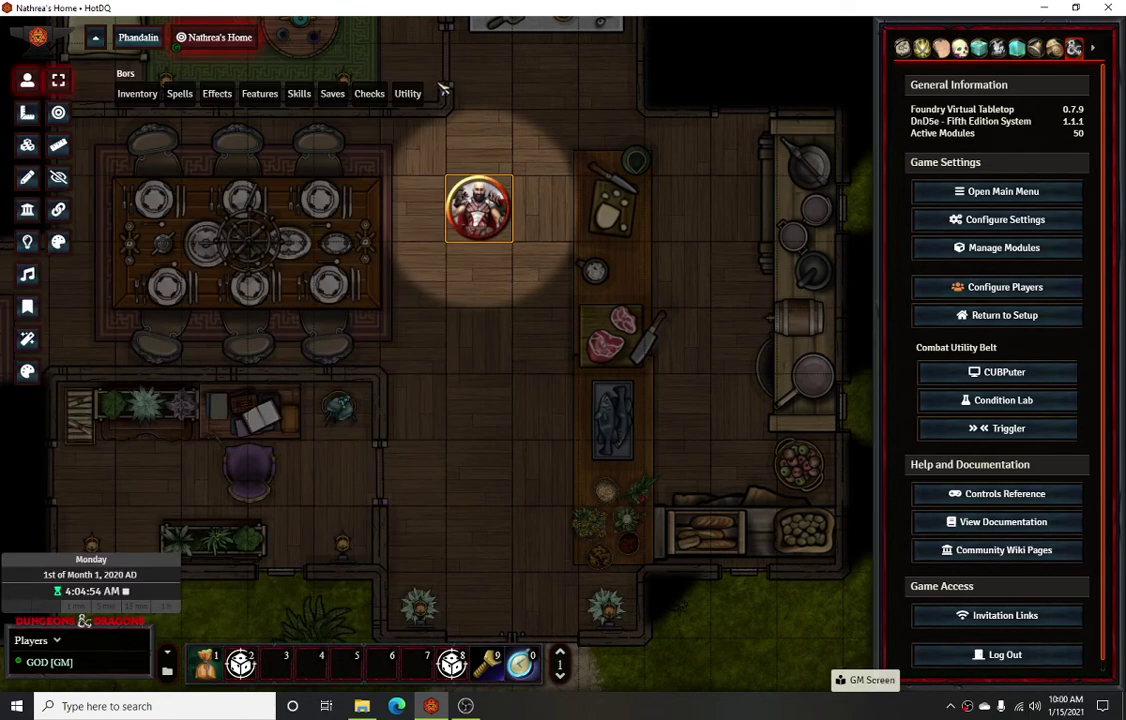
click(548, 474)
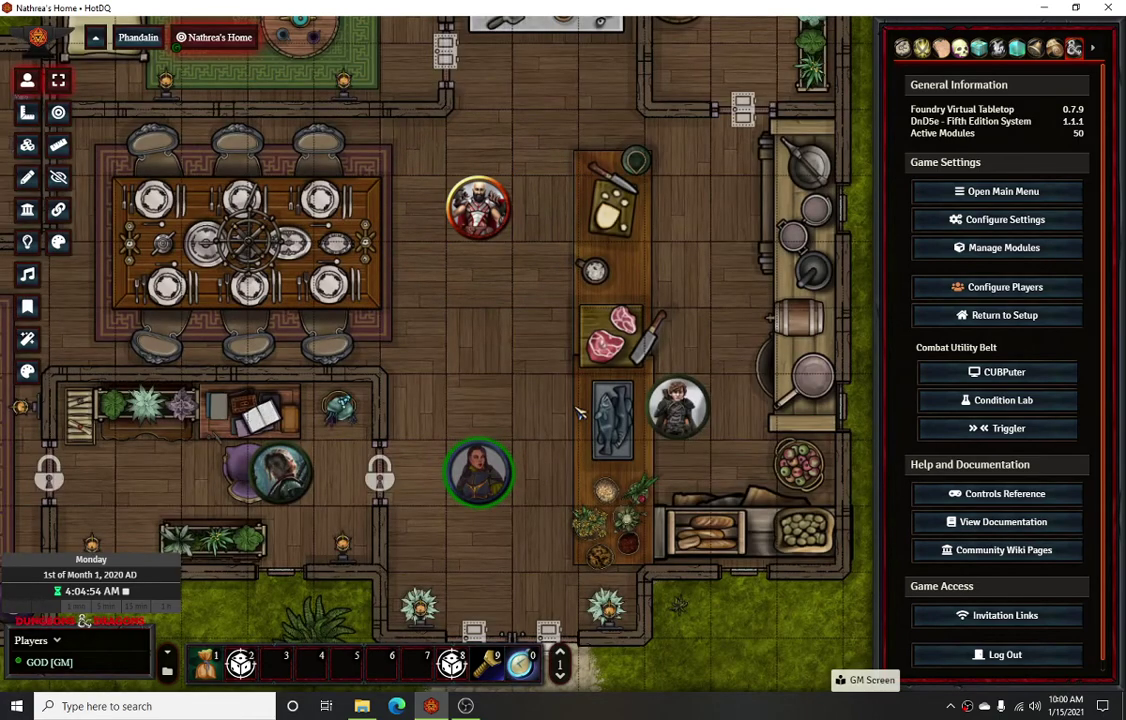